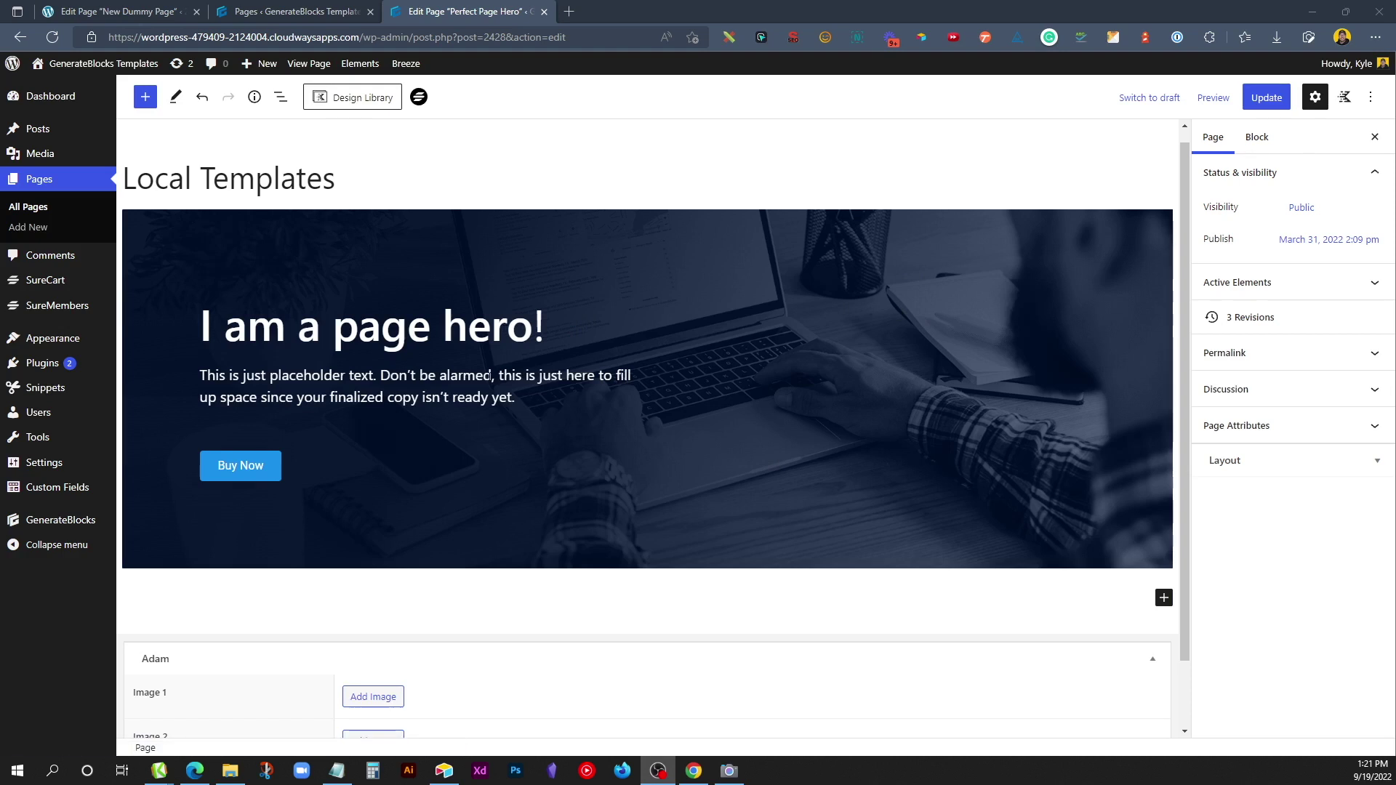
# Step: Select the hero Container and preview it at tablet, mobile and desktop widths
pyautogui.click(537, 232)
pyautogui.click(901, 237)
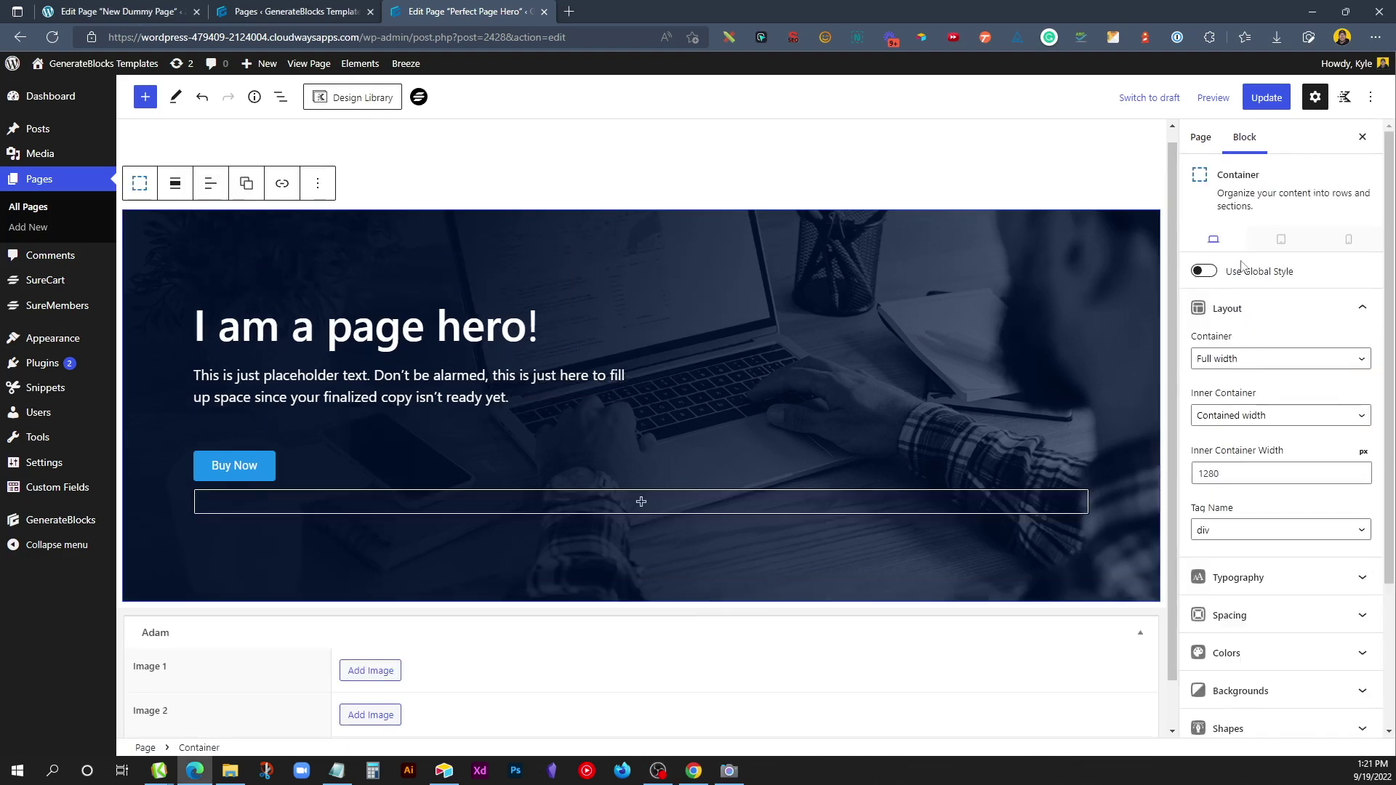
pyautogui.click(1289, 240)
pyautogui.click(1353, 243)
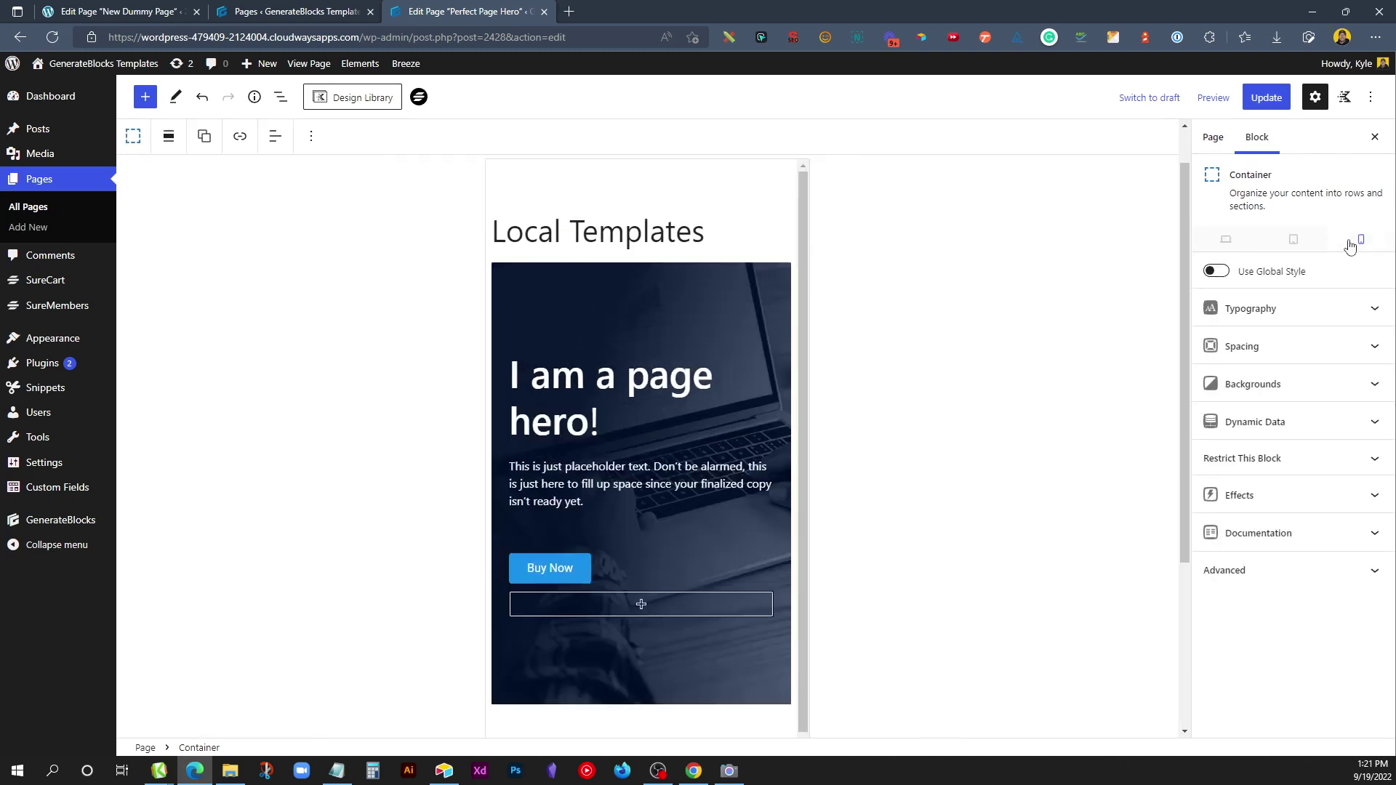
pyautogui.click(1226, 241)
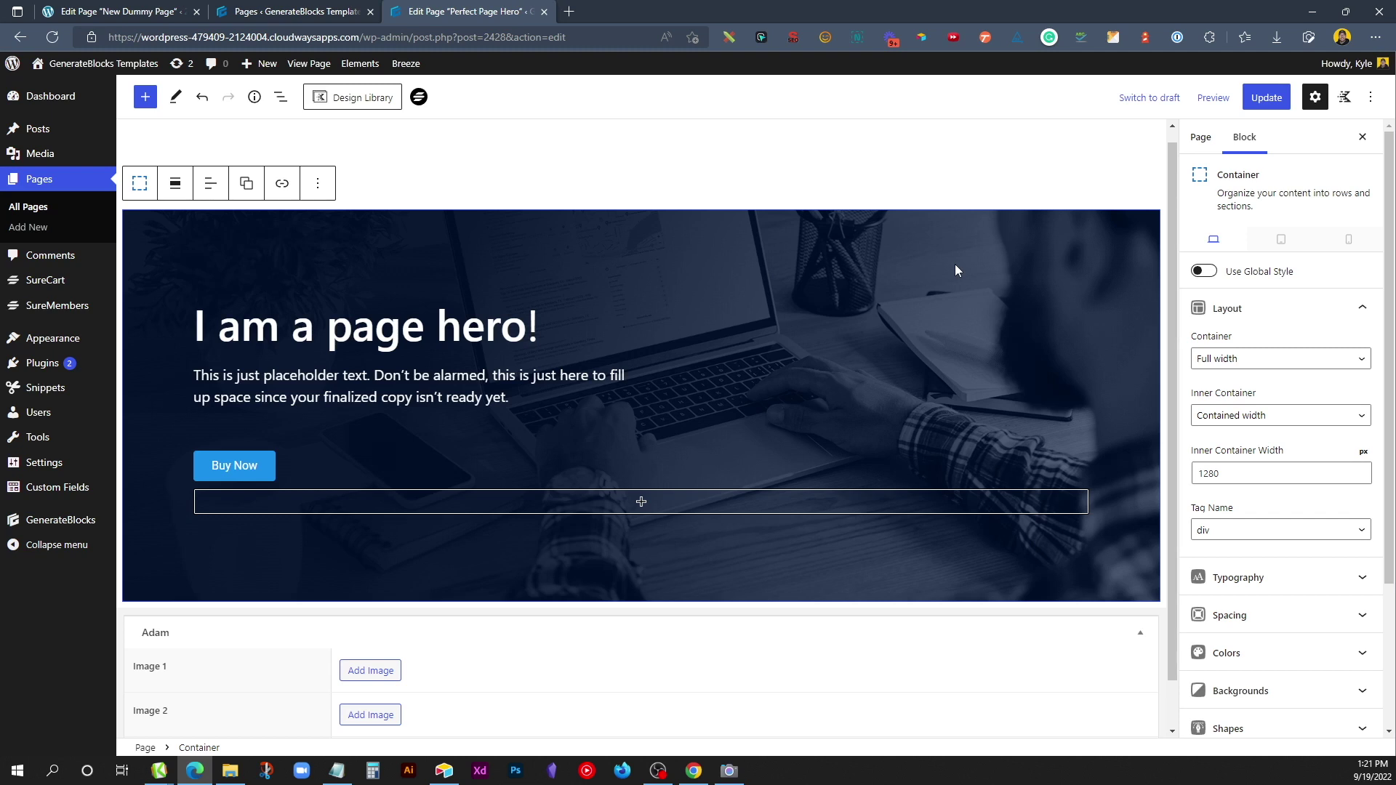
# Step: Save the page and copy the hero Container block to the clipboard
pyautogui.hotkey('ctrl', 'c')
pyautogui.hotkey('ctrl', 's')
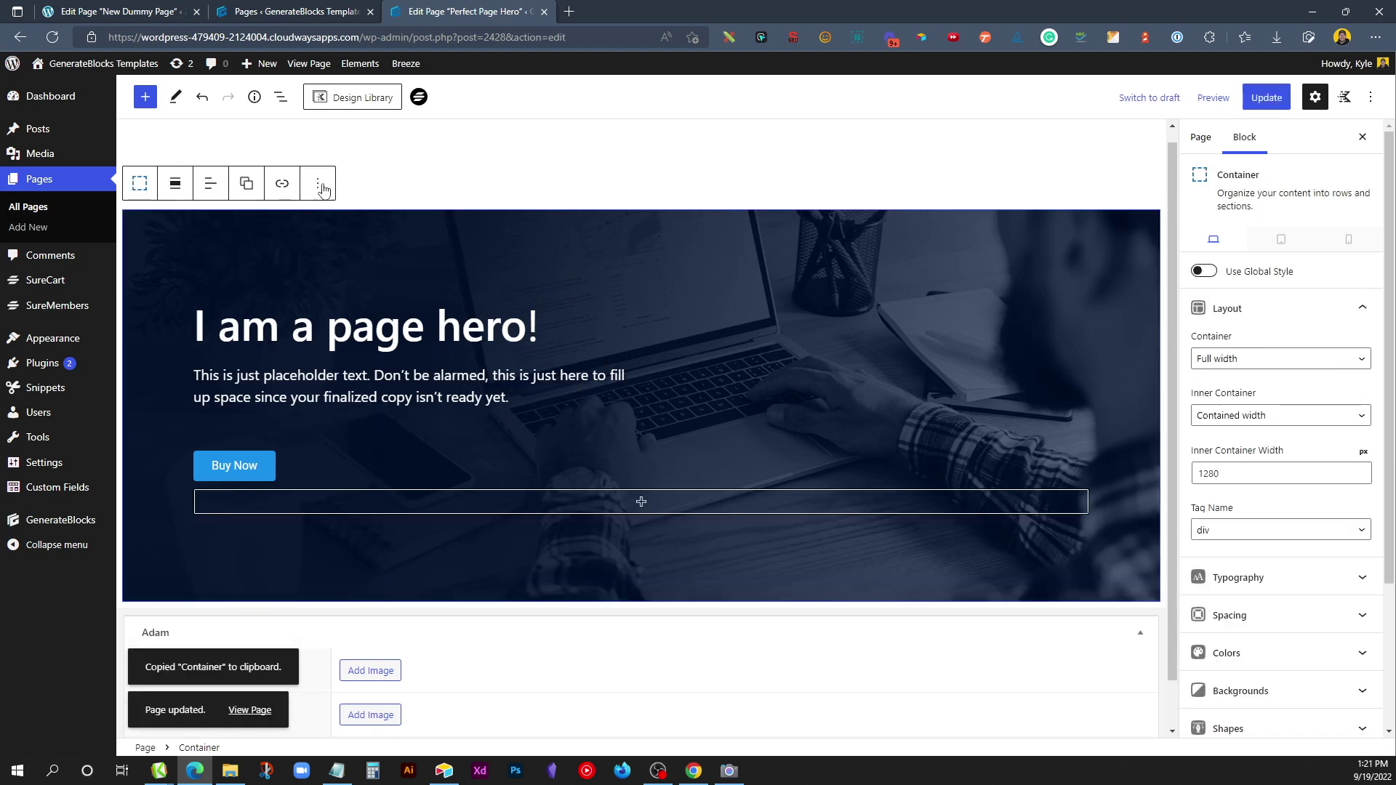
pyautogui.click(318, 183)
pyautogui.click(351, 257)
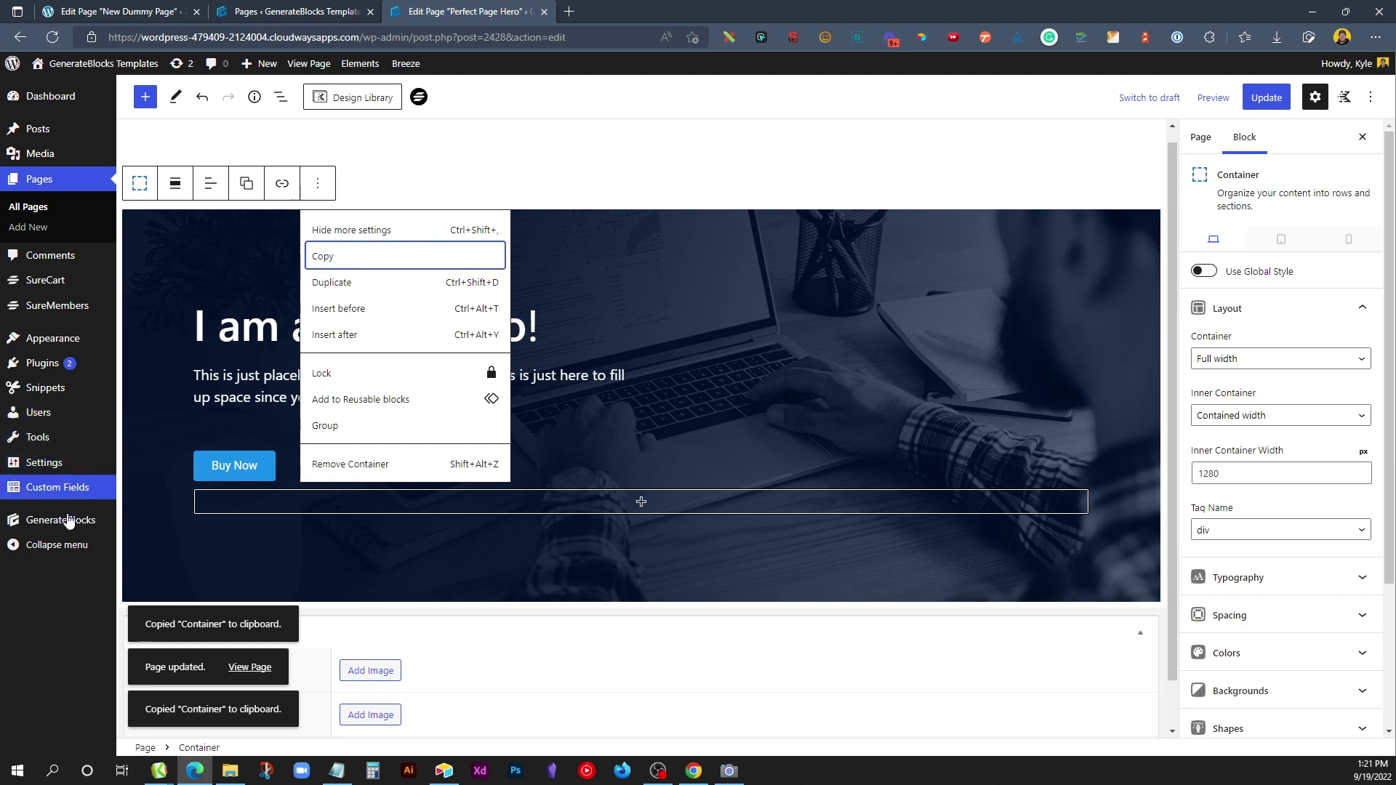
# Step: Create a new local pattern titled 'Page Hero' and paste the hero section into it
pyautogui.moveTo(84, 520)
pyautogui.click(171, 565)
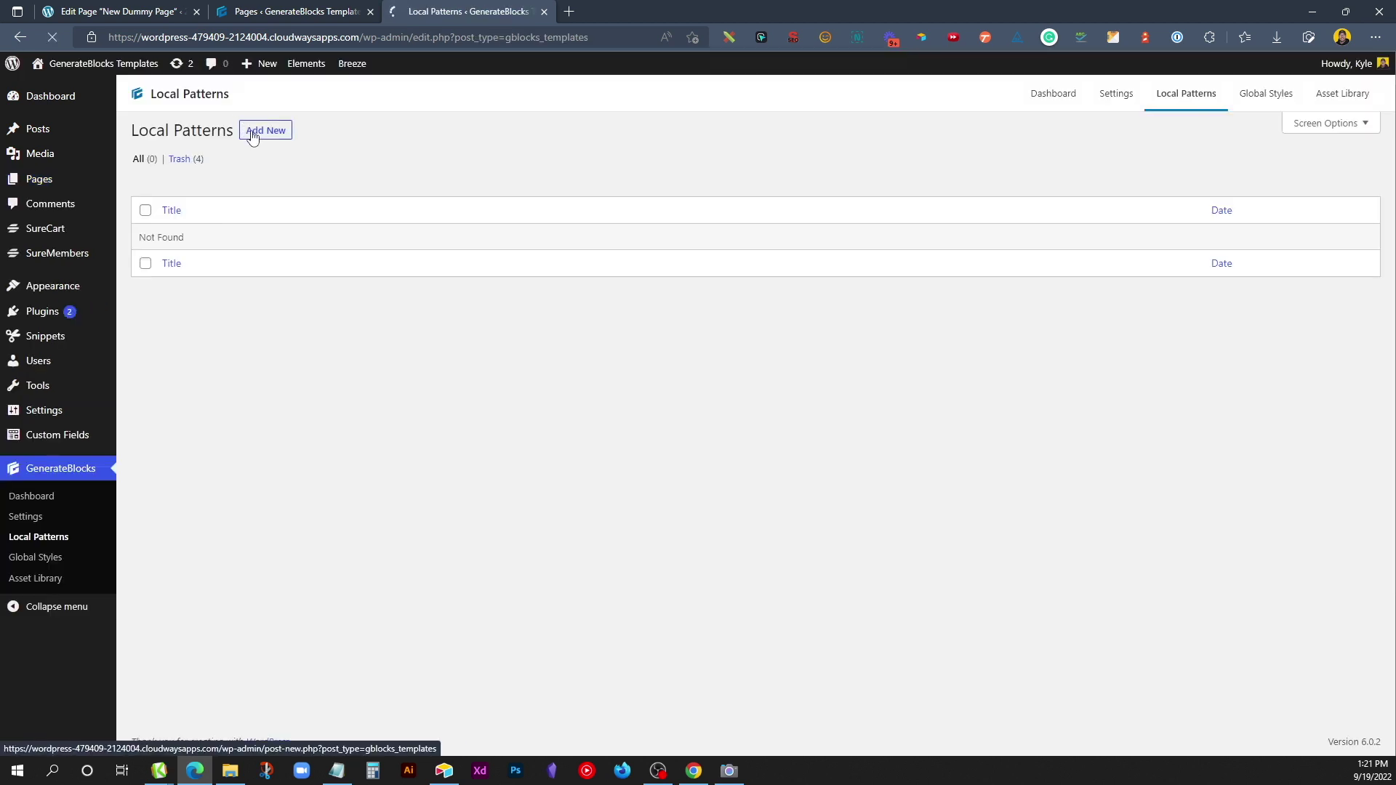
pyautogui.click(265, 130)
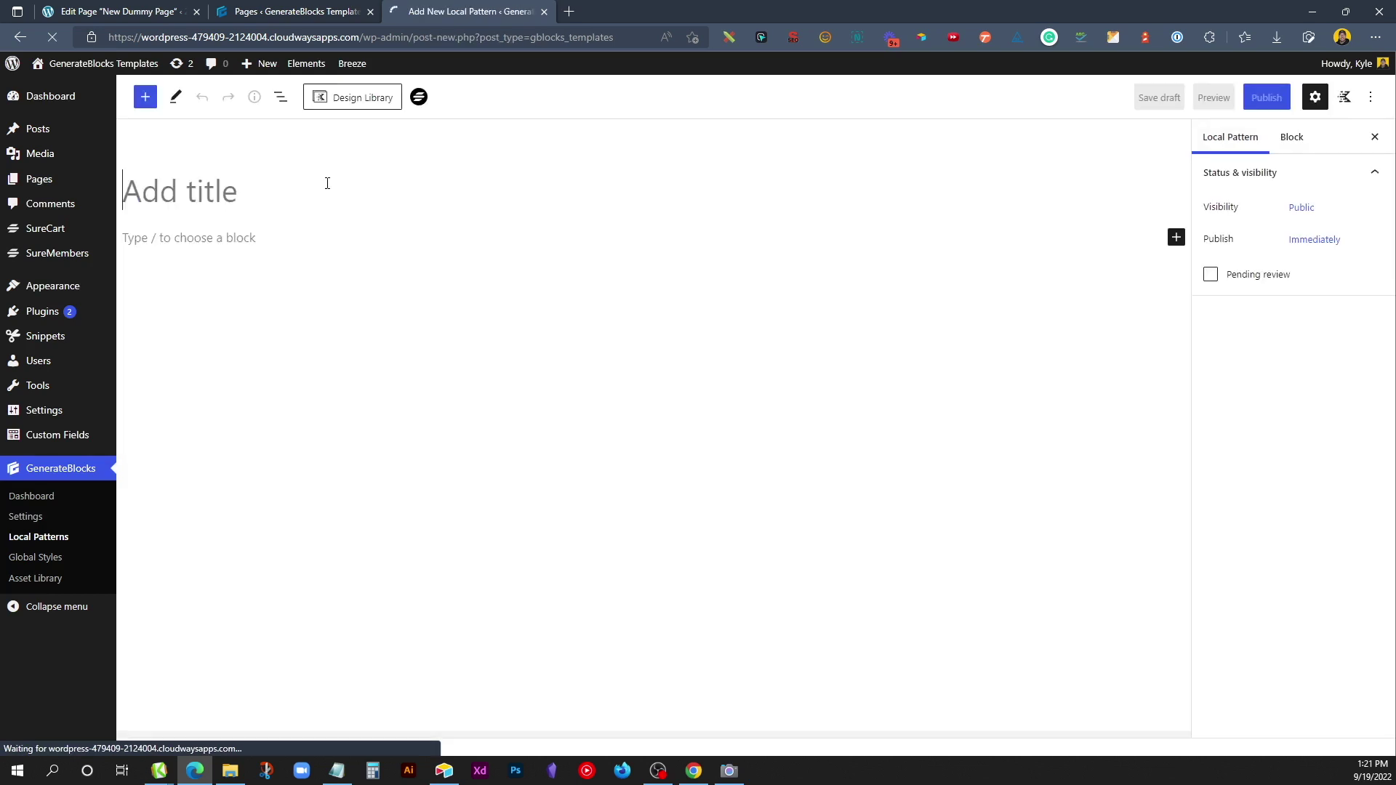
pyautogui.write('Page Hero')
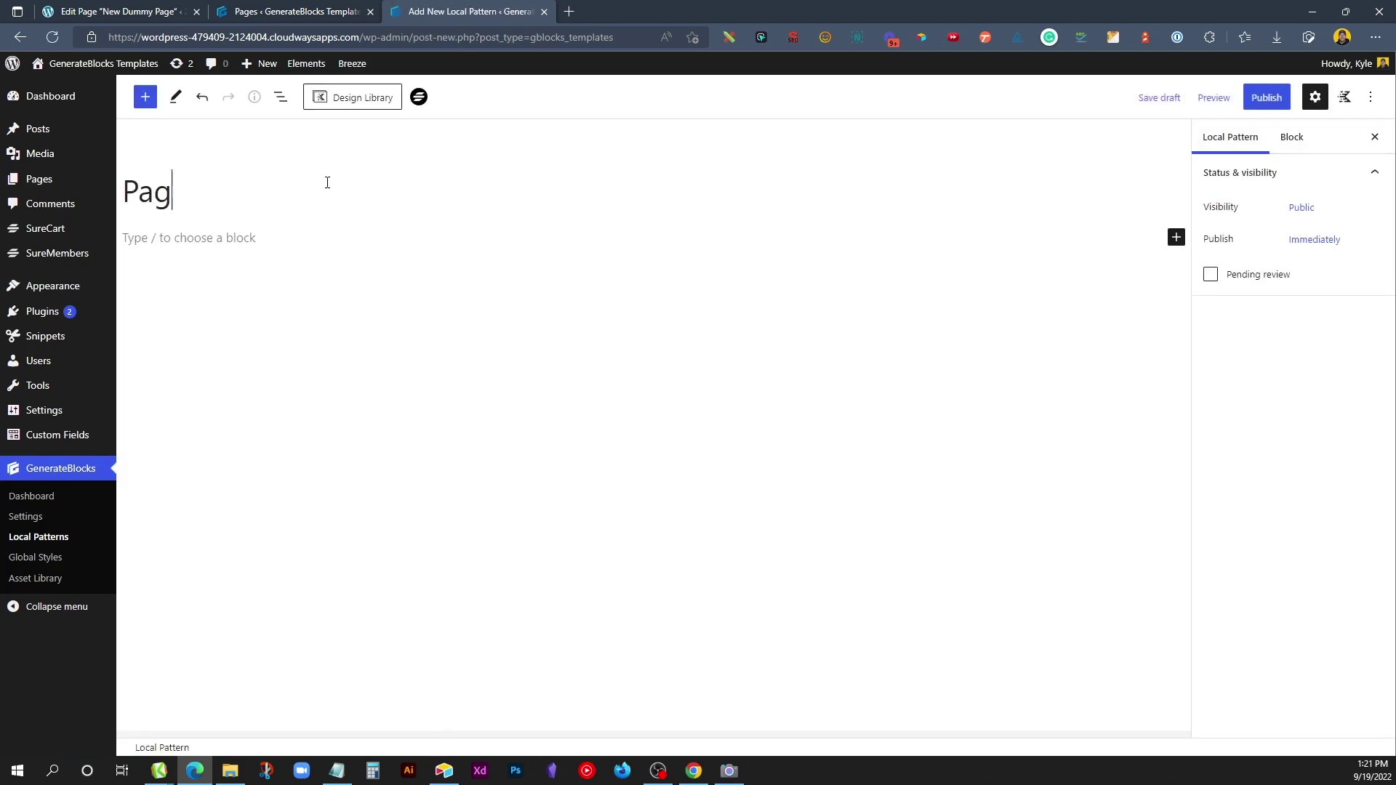
pyautogui.click(237, 236)
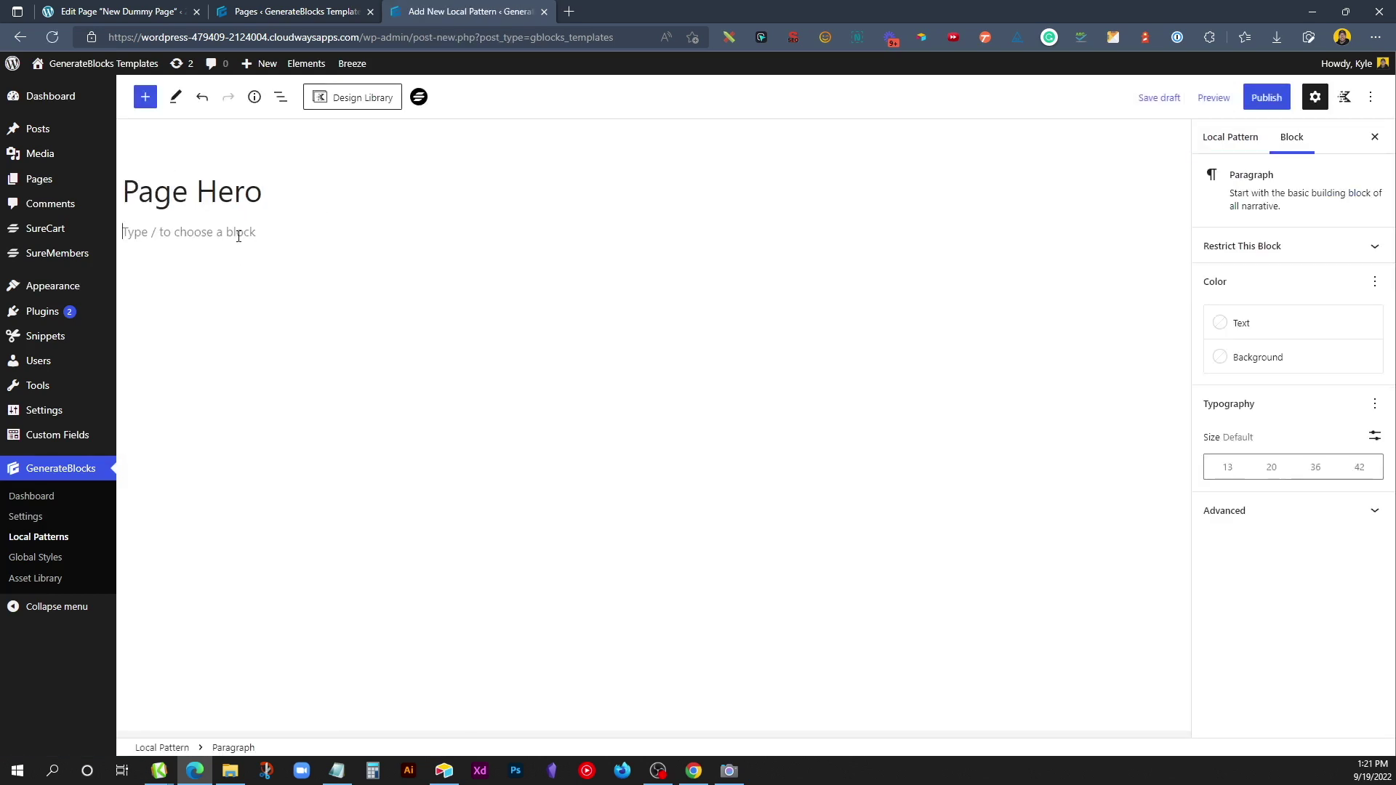
pyautogui.hotkey('ctrl', 'v')
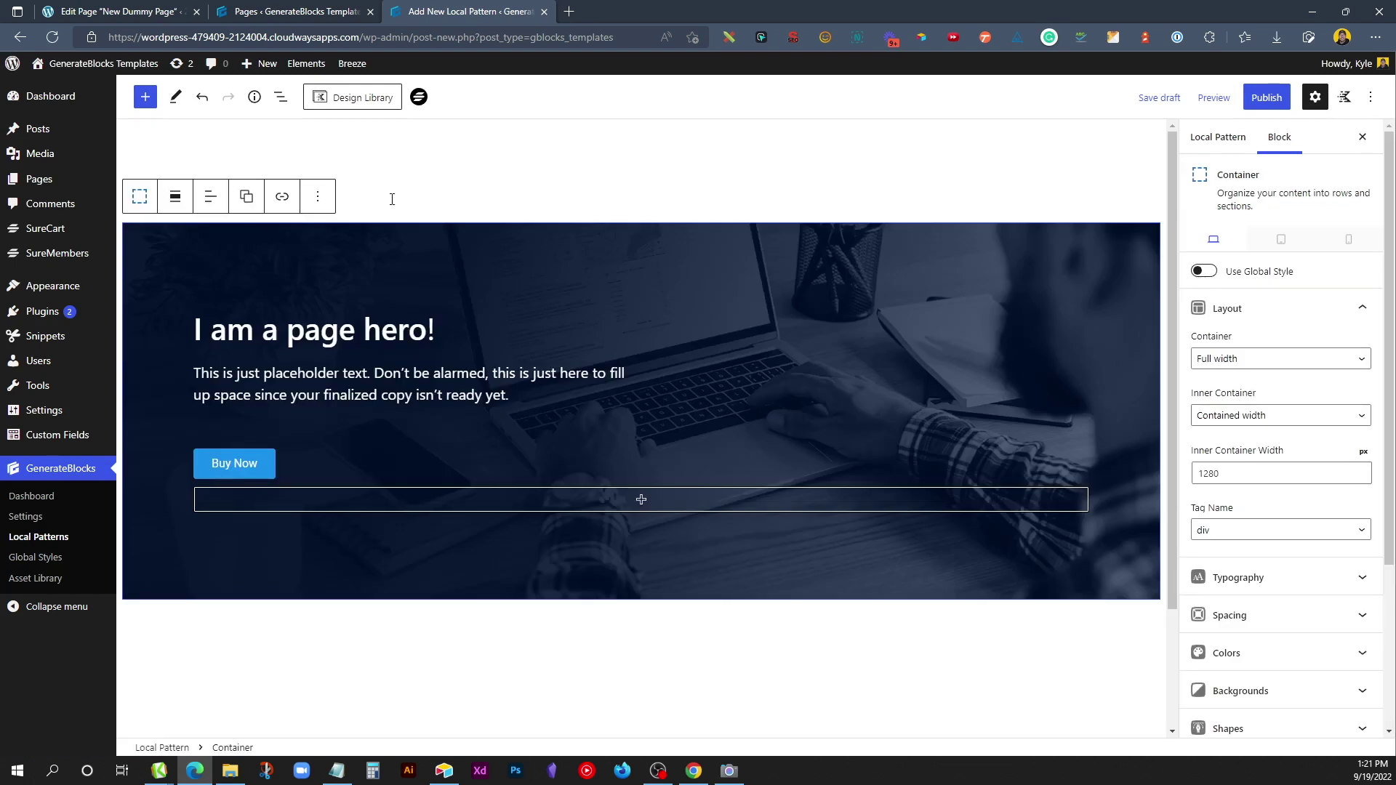
# Step: Publish the Page Hero local pattern
pyautogui.click(424, 182)
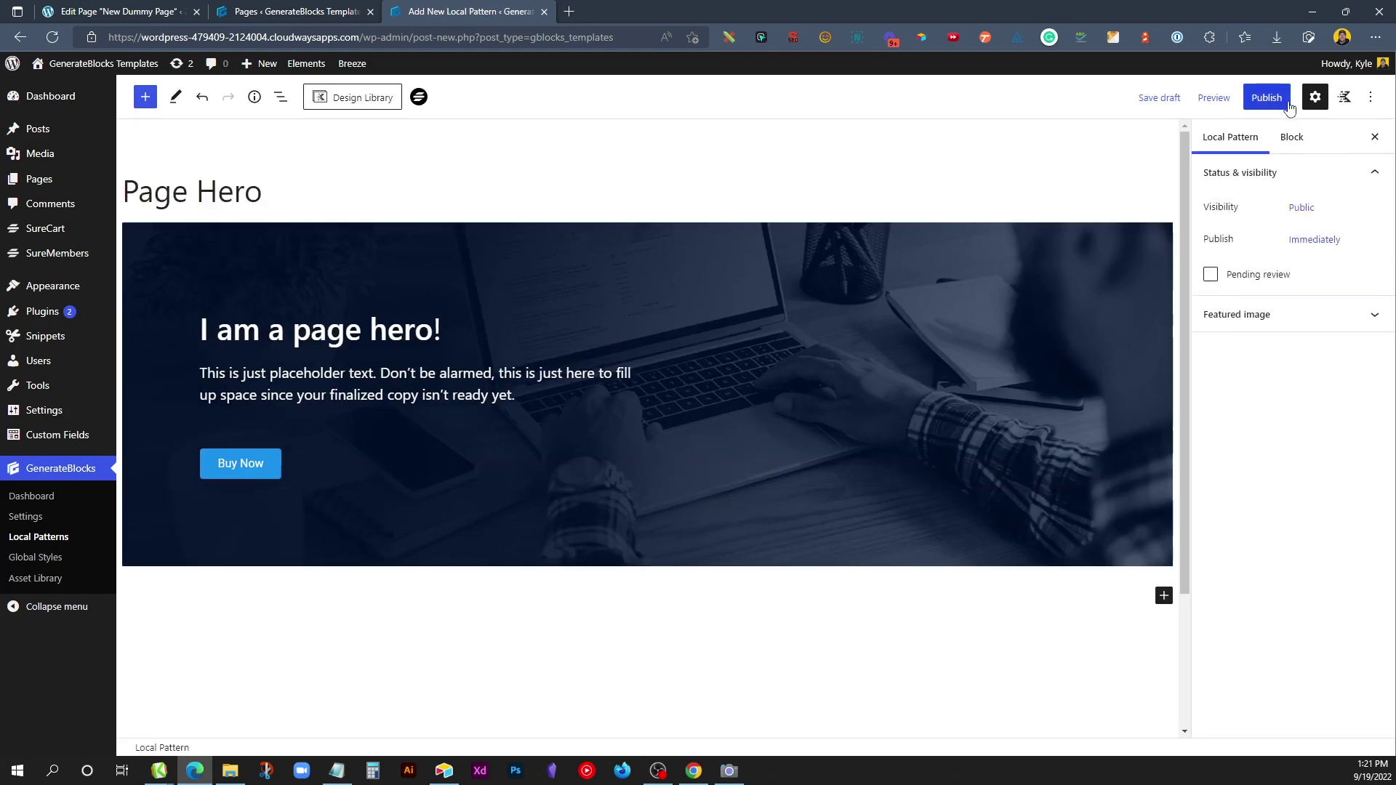
pyautogui.click(1261, 100)
pyautogui.click(1262, 107)
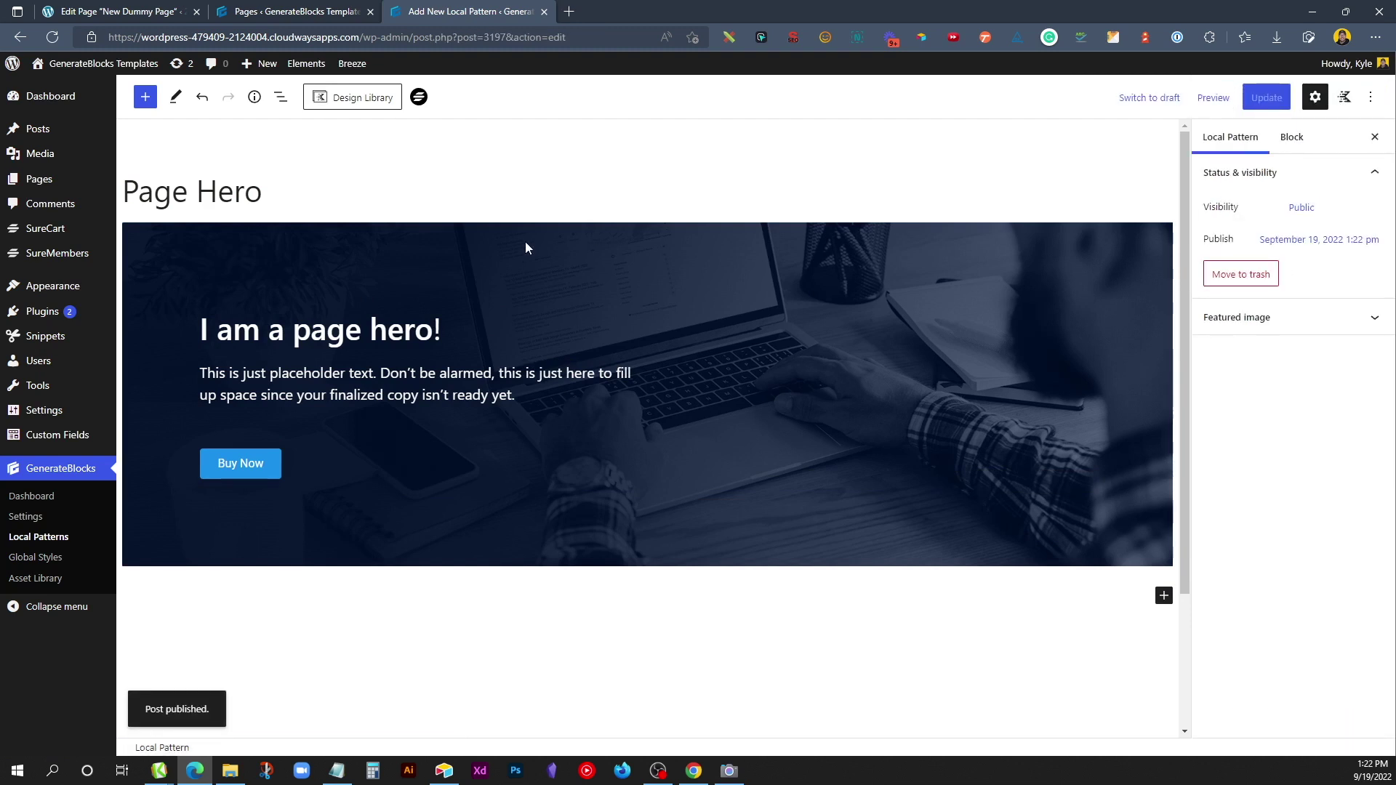
# Step: Start a new blank page in the editor
pyautogui.moveTo(69, 185)
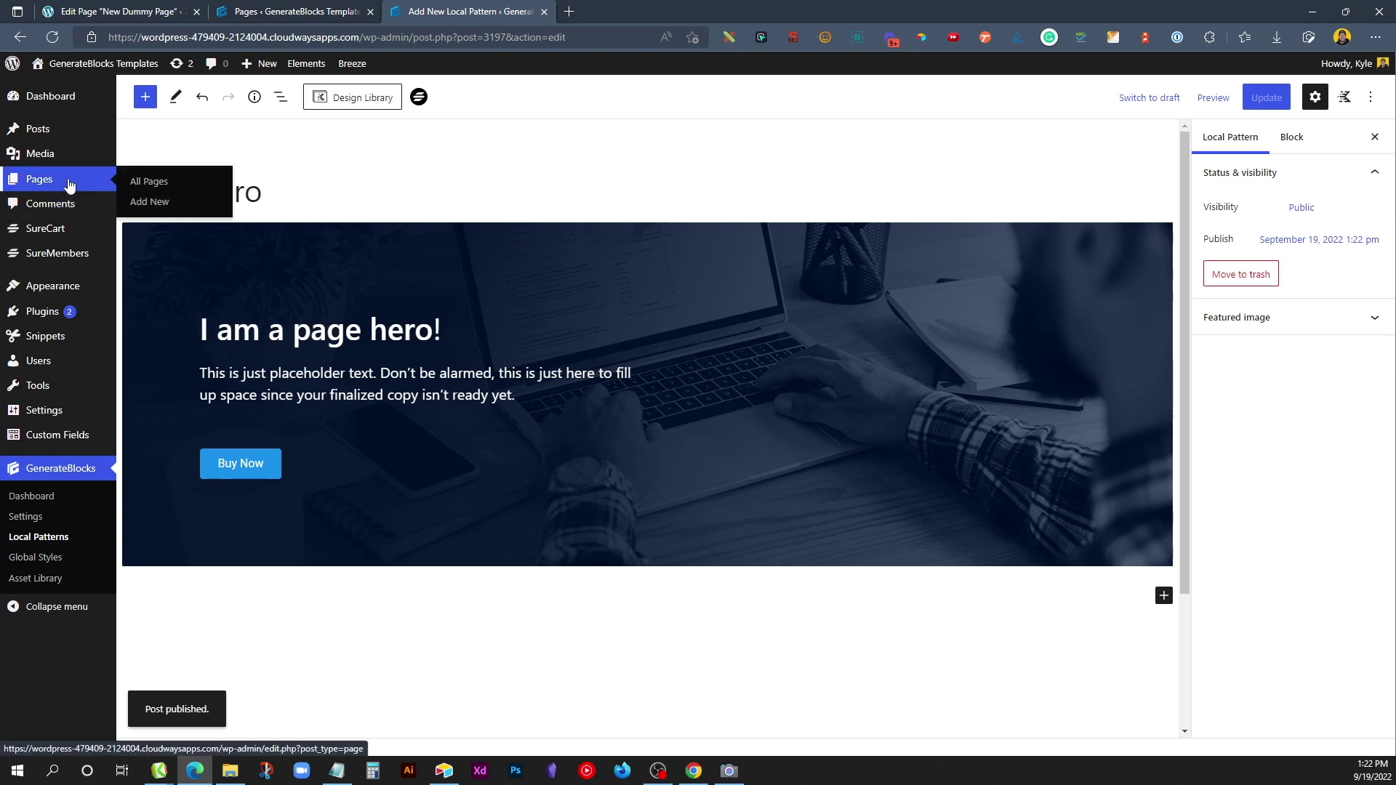
pyautogui.click(167, 206)
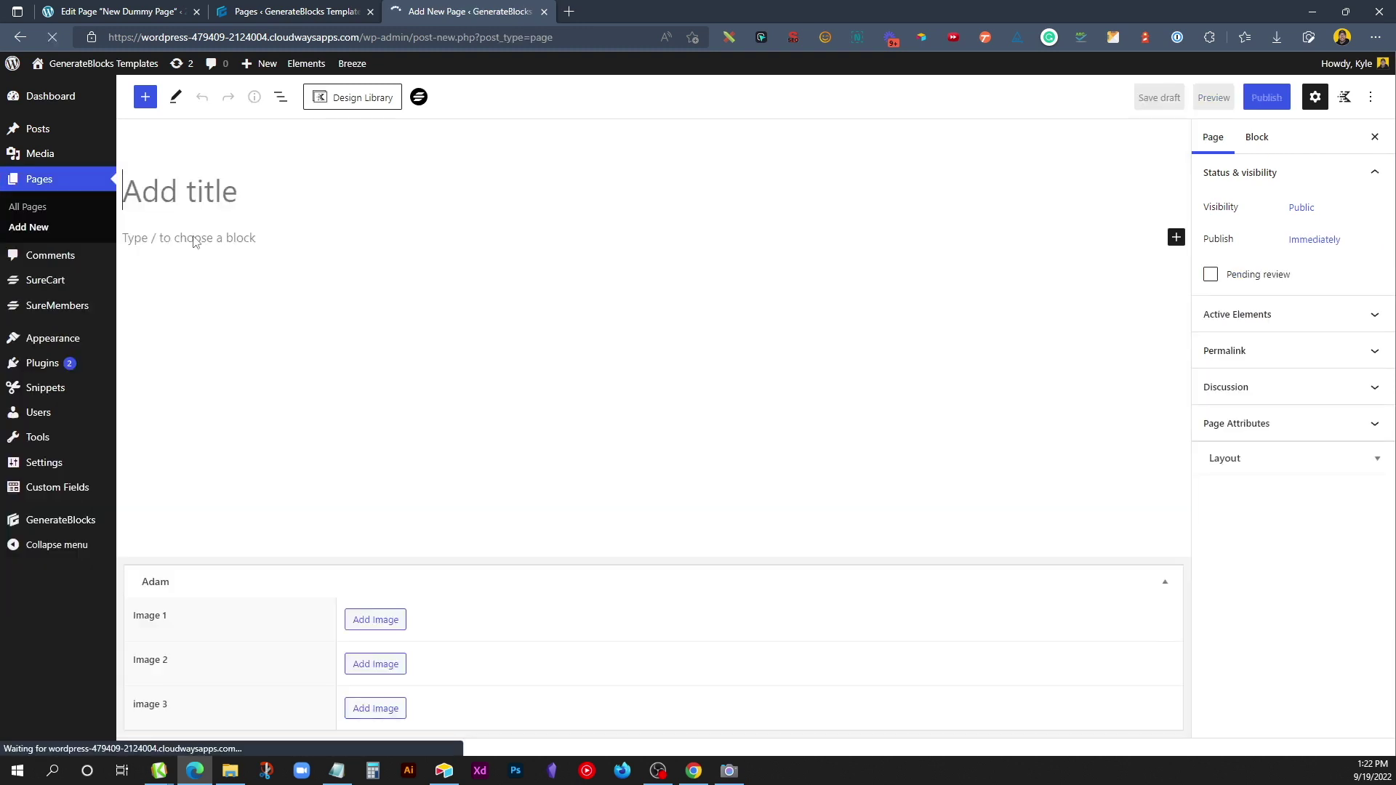
pyautogui.click(194, 231)
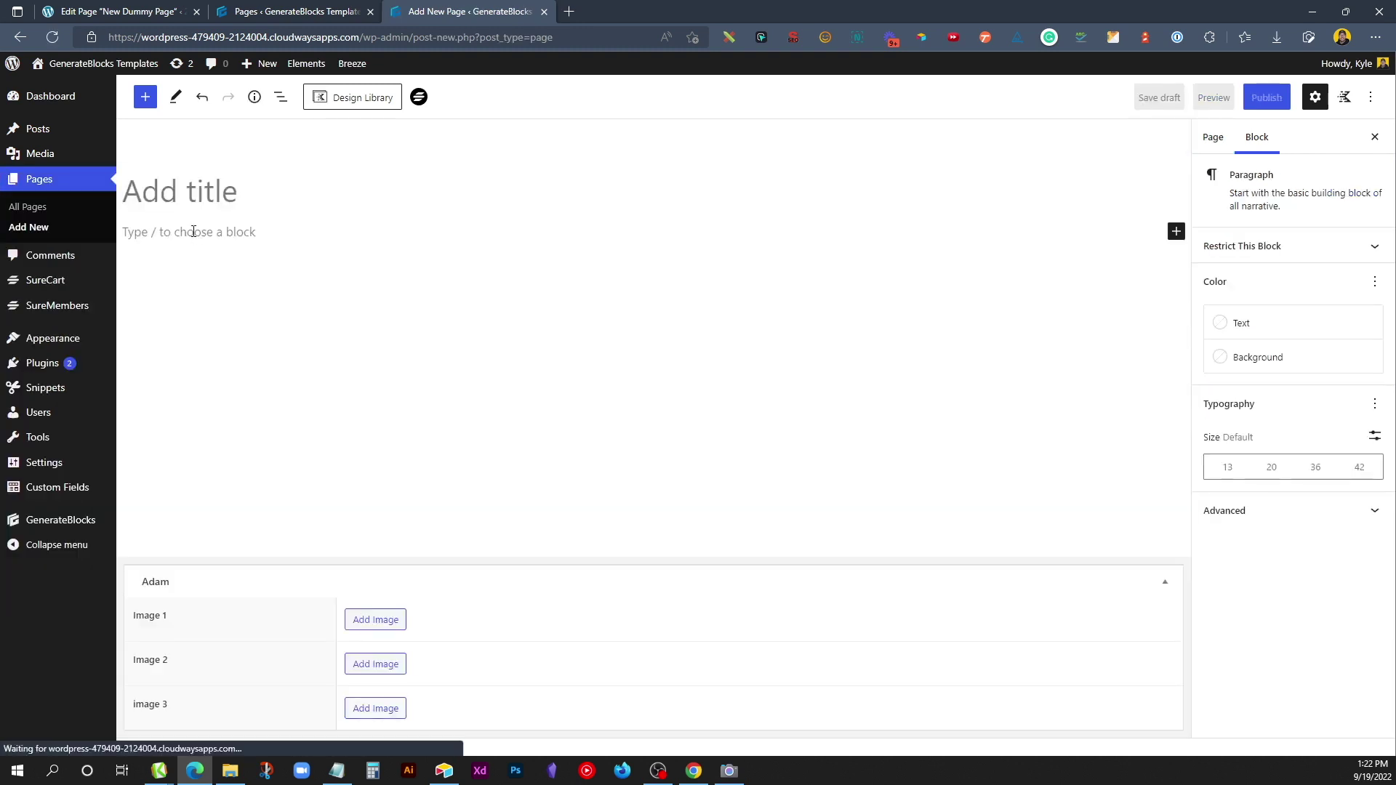
# Step: Insert the Page Hero pattern via /patt, Pattern Library and its Local Patterns tab
pyautogui.write('/')
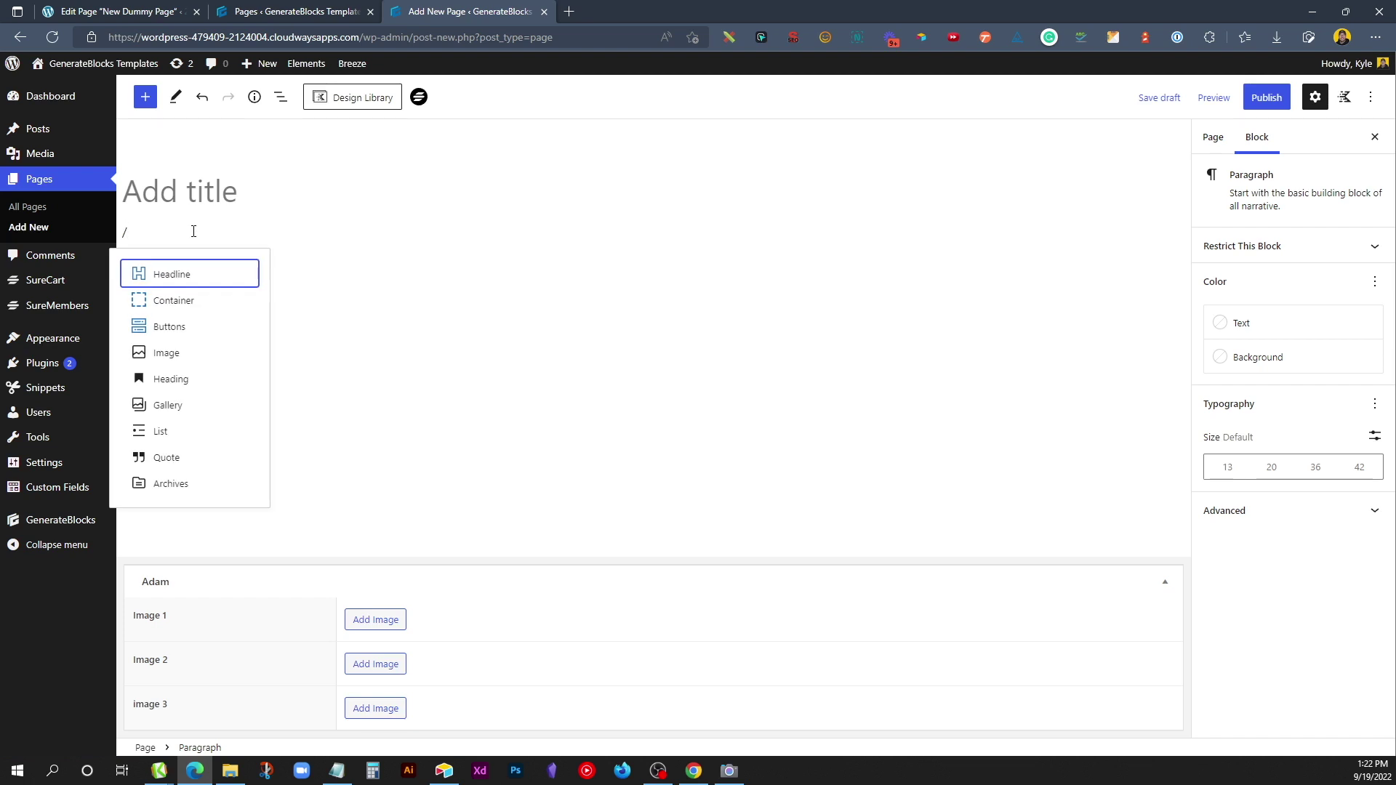
pyautogui.write('patt')
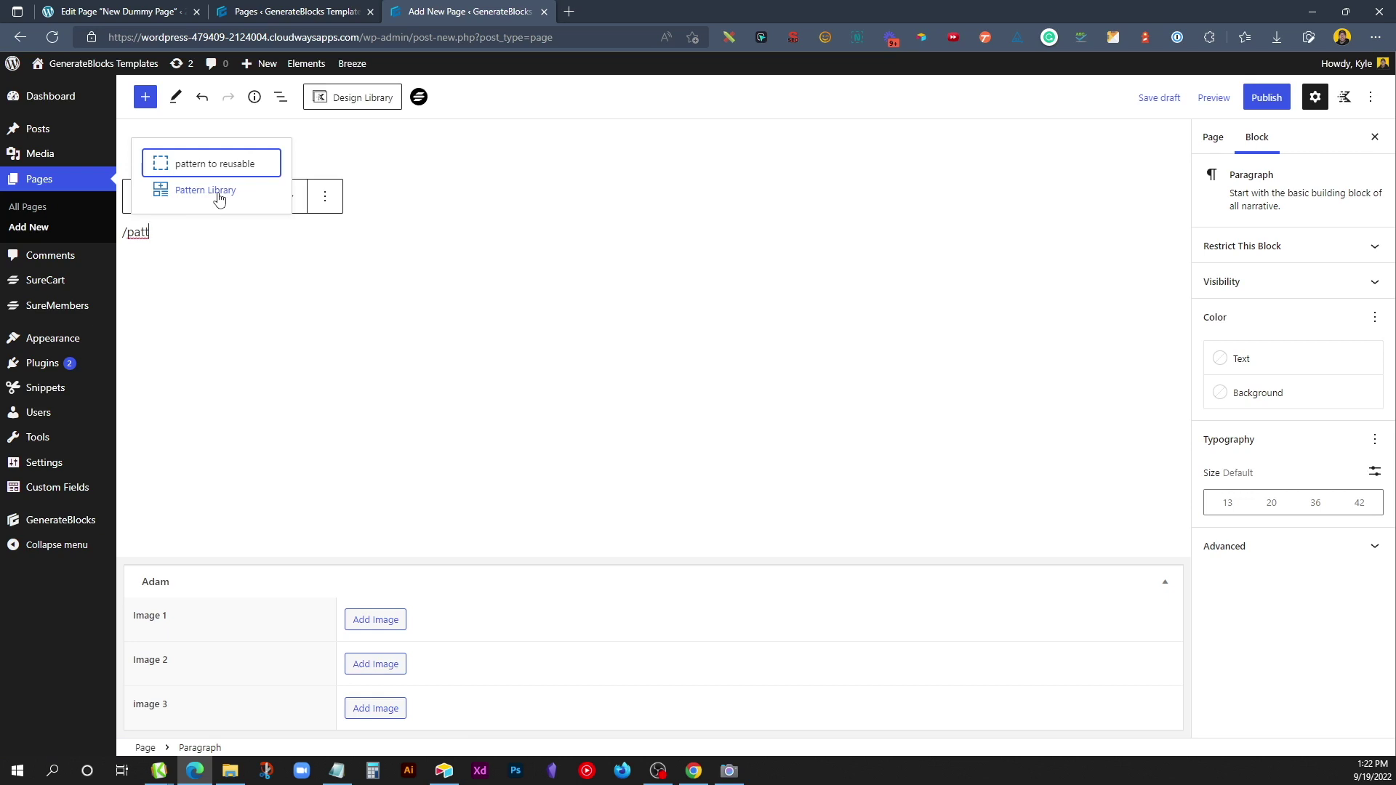
pyautogui.click(219, 197)
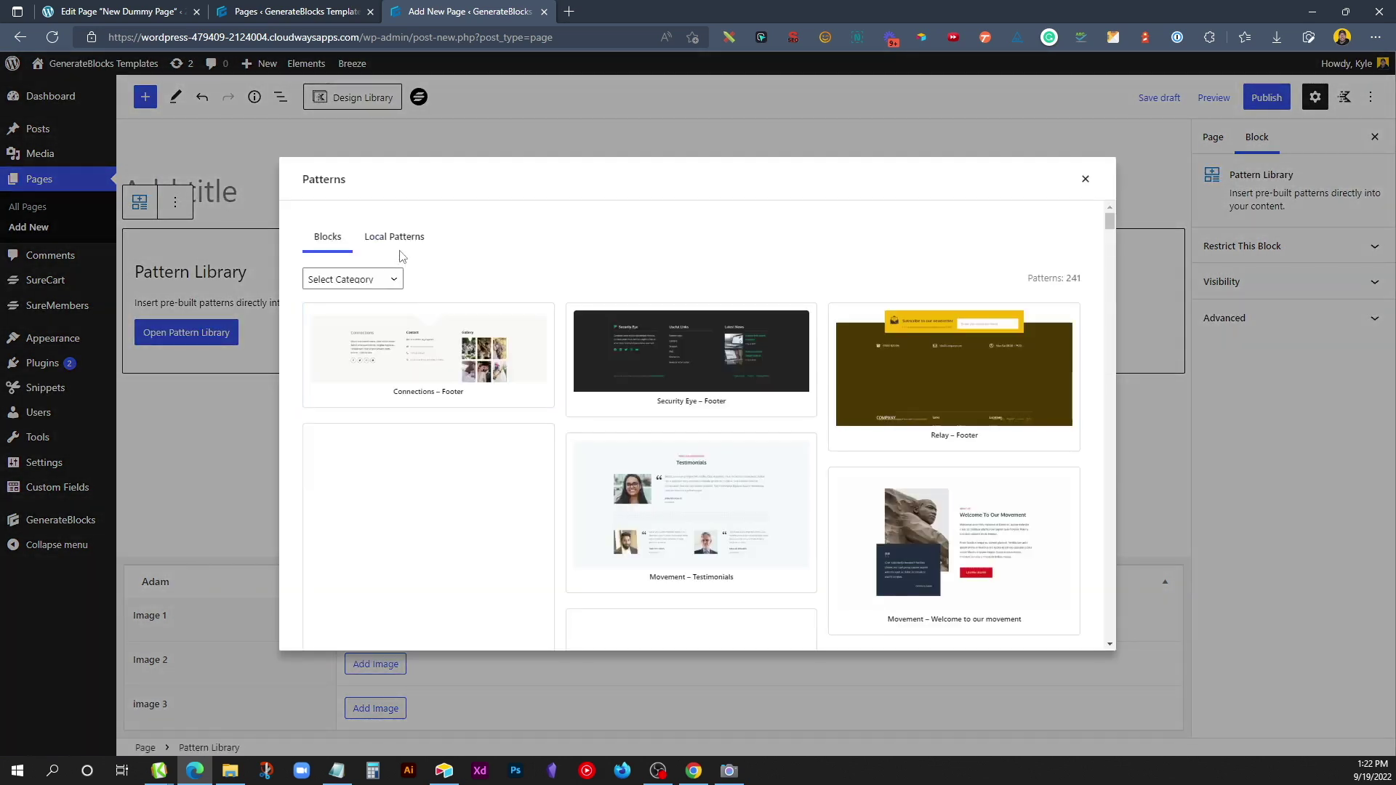
pyautogui.click(400, 235)
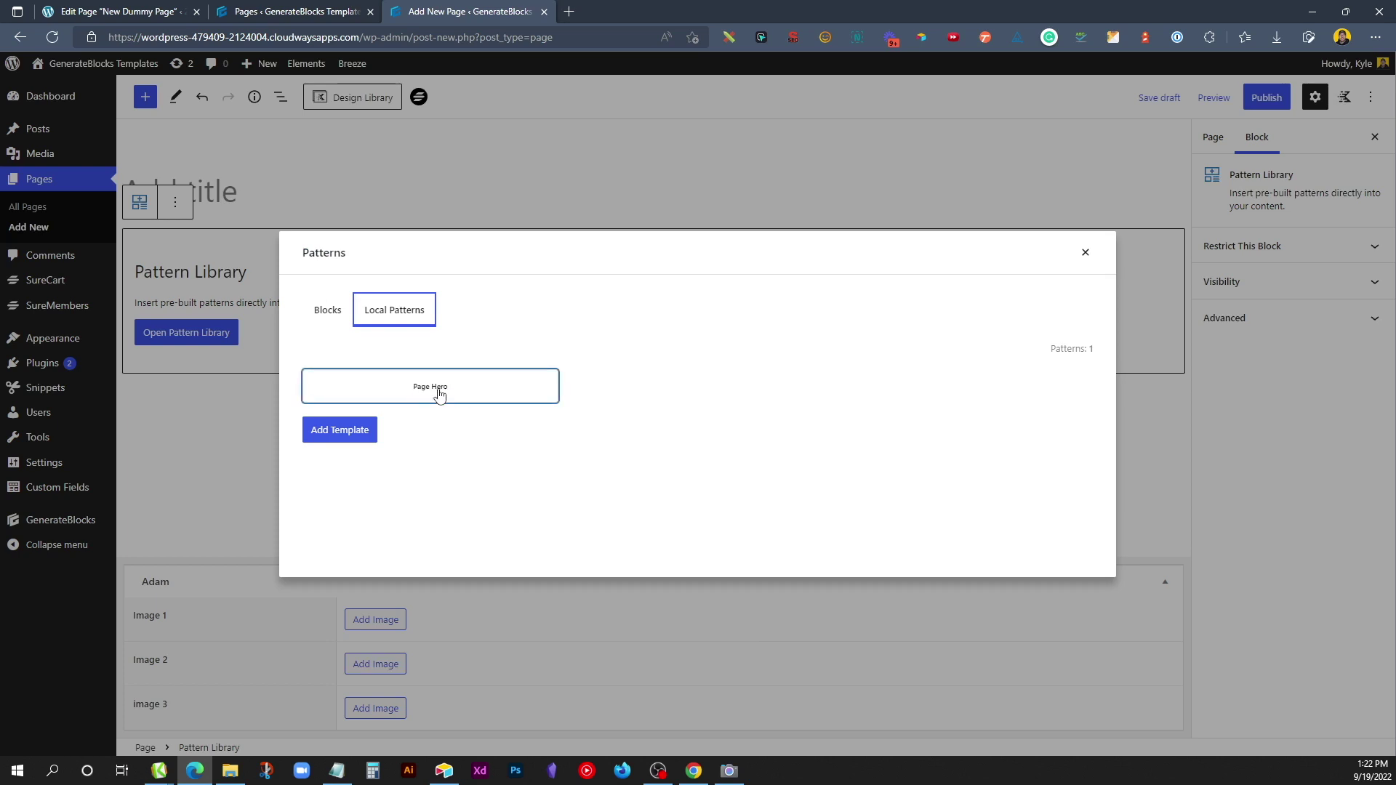
pyautogui.click(439, 393)
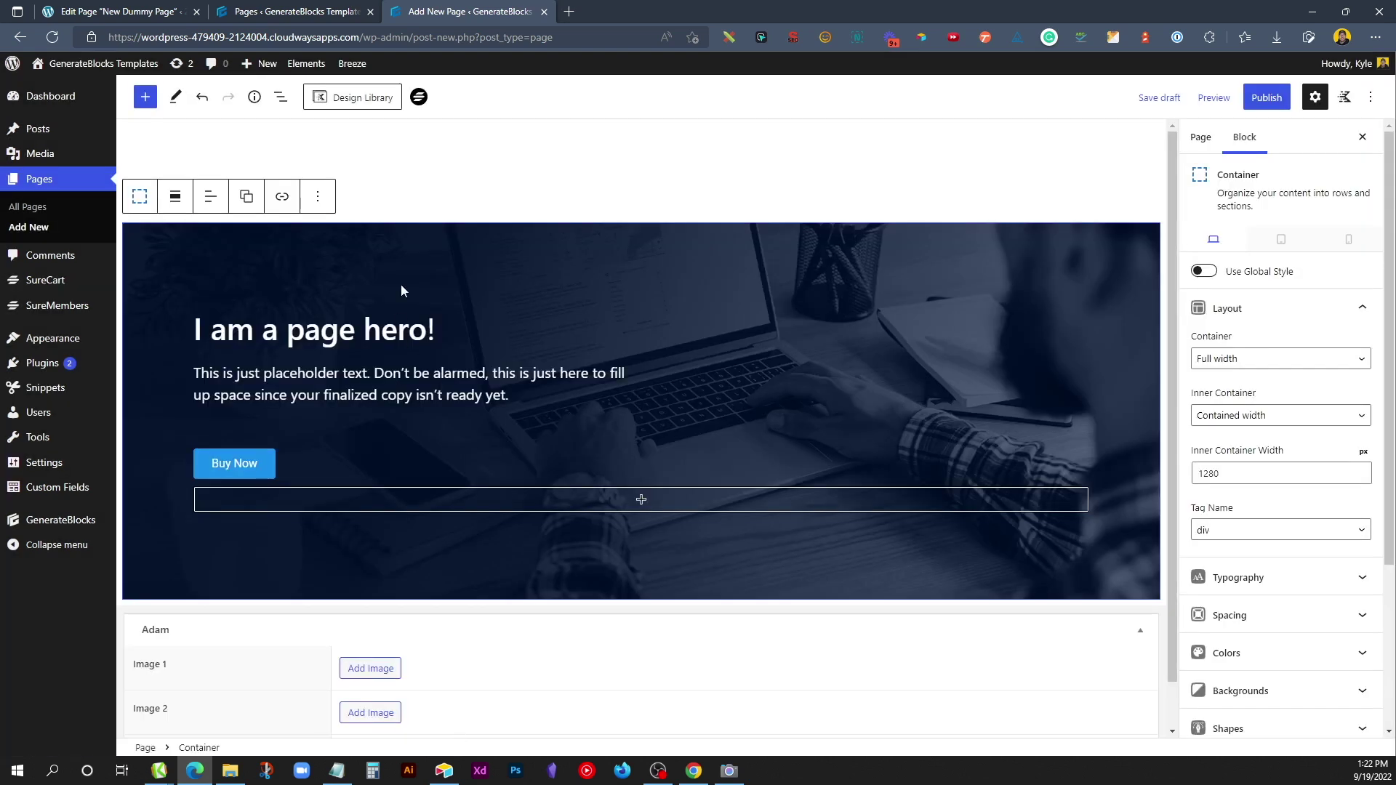
pyautogui.click(409, 608)
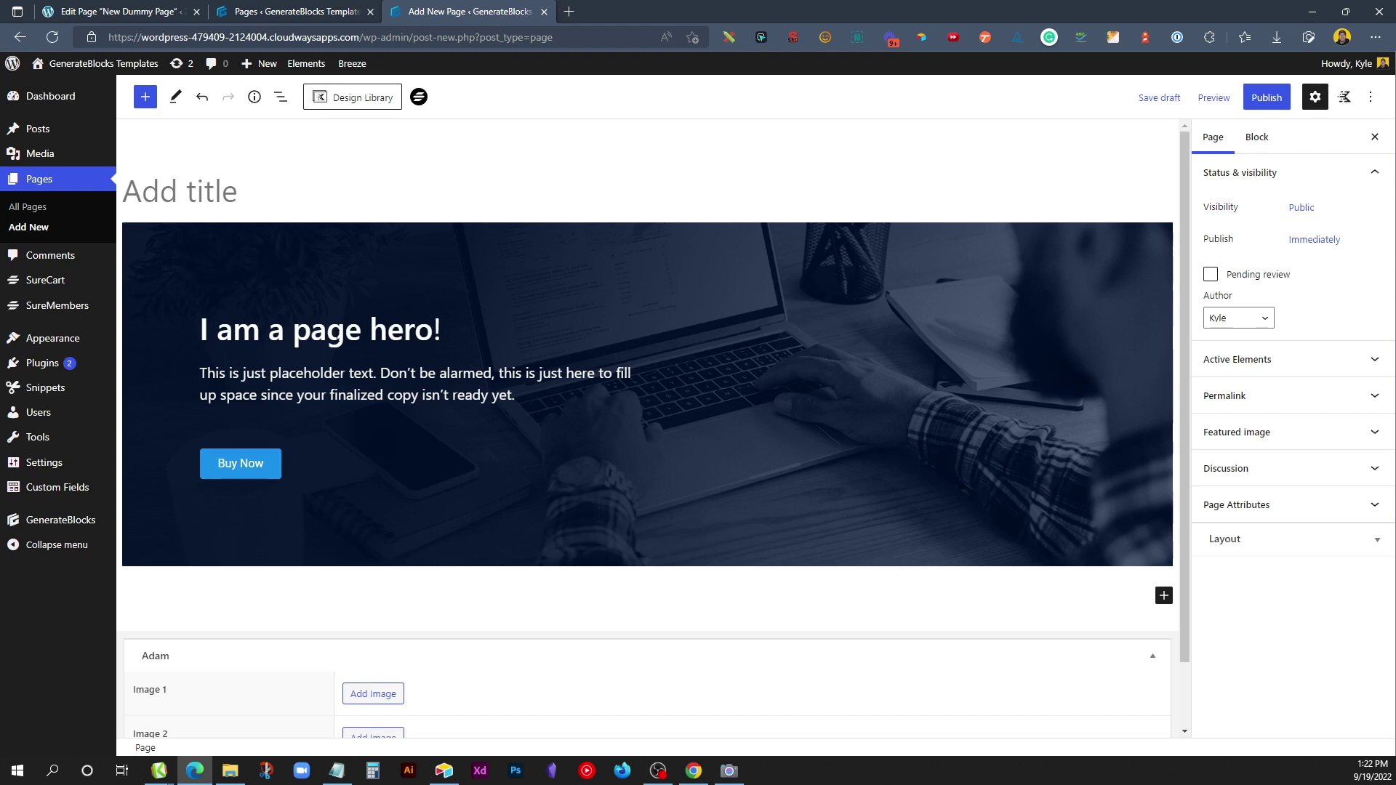
# Step: Add a Pattern Library block below the hero and view its Local Patterns tab
pyautogui.click(269, 586)
pyautogui.write('/patt')
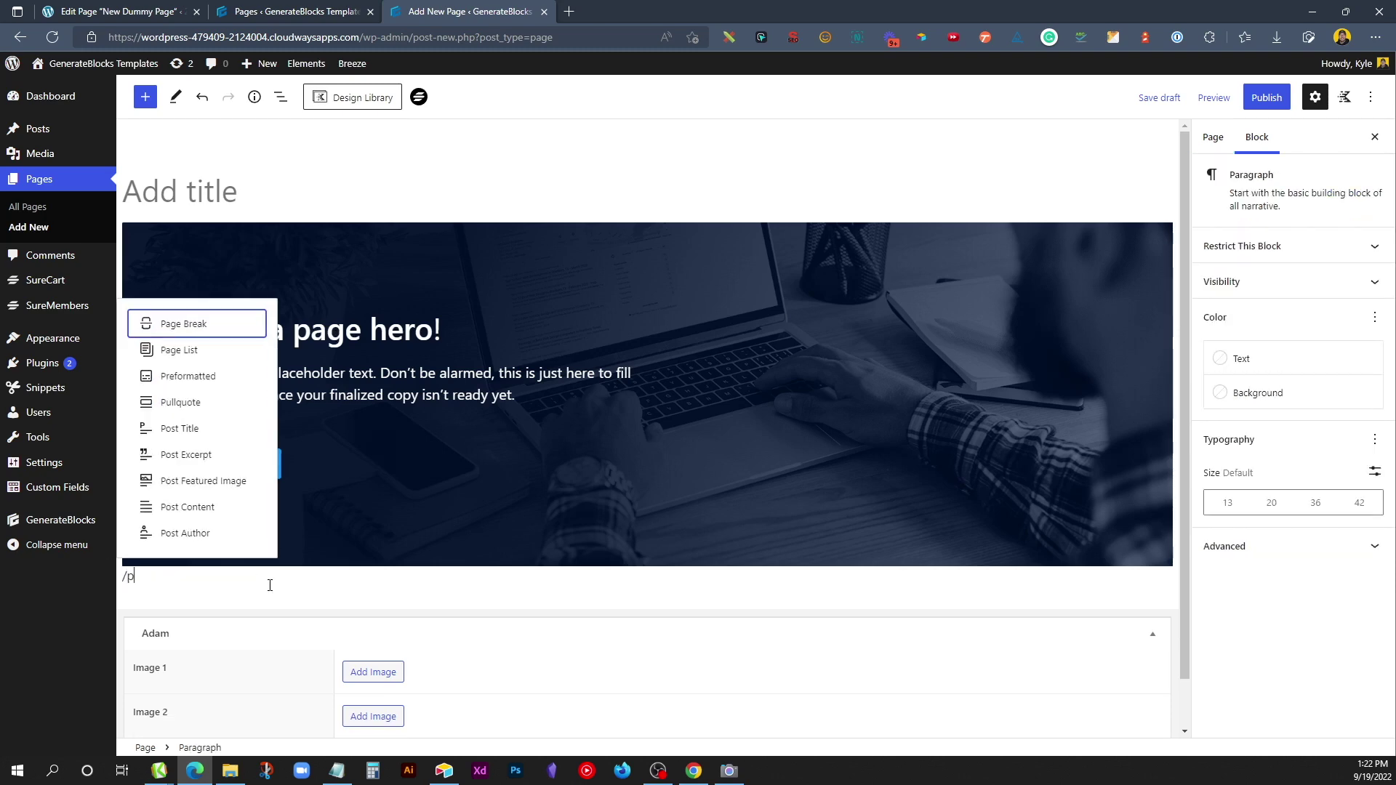
pyautogui.click(231, 542)
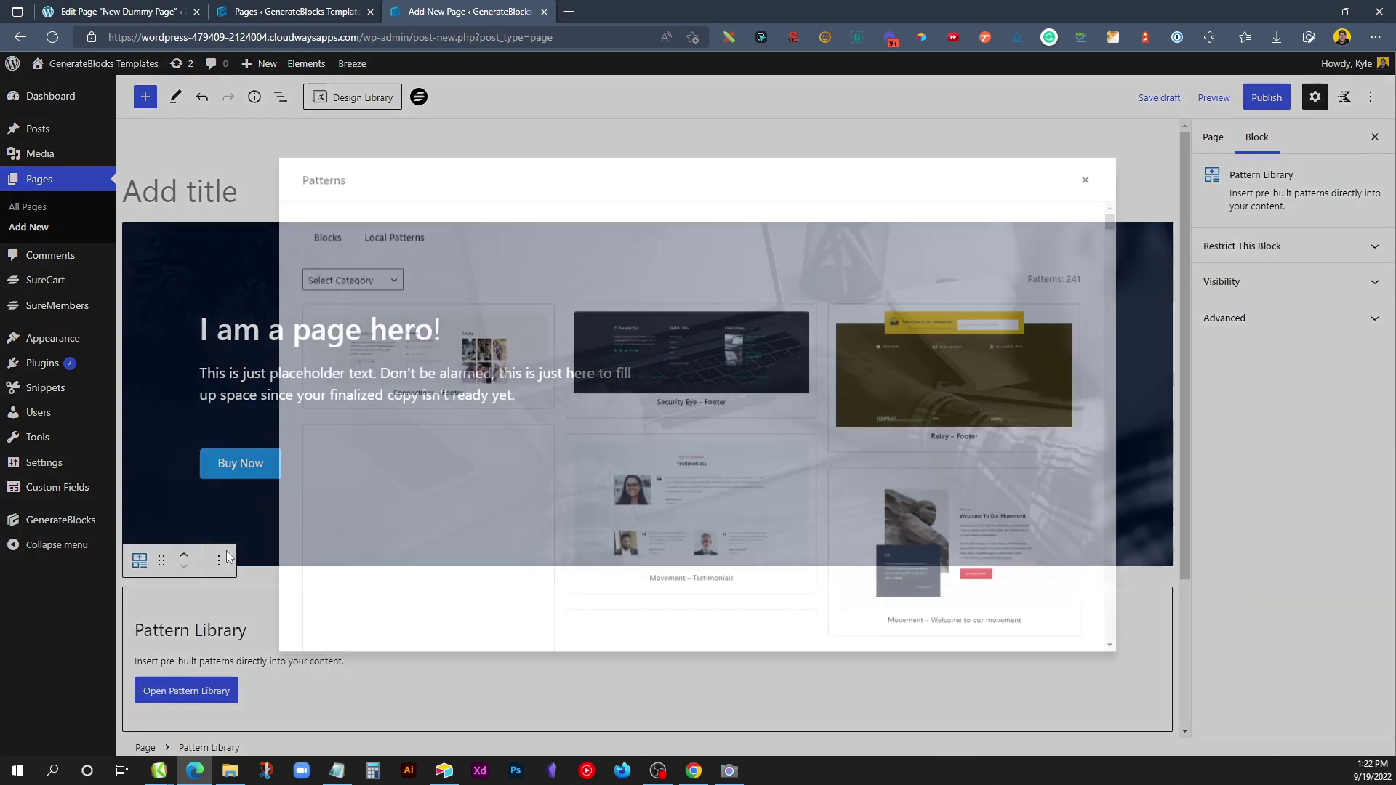
pyautogui.click(421, 242)
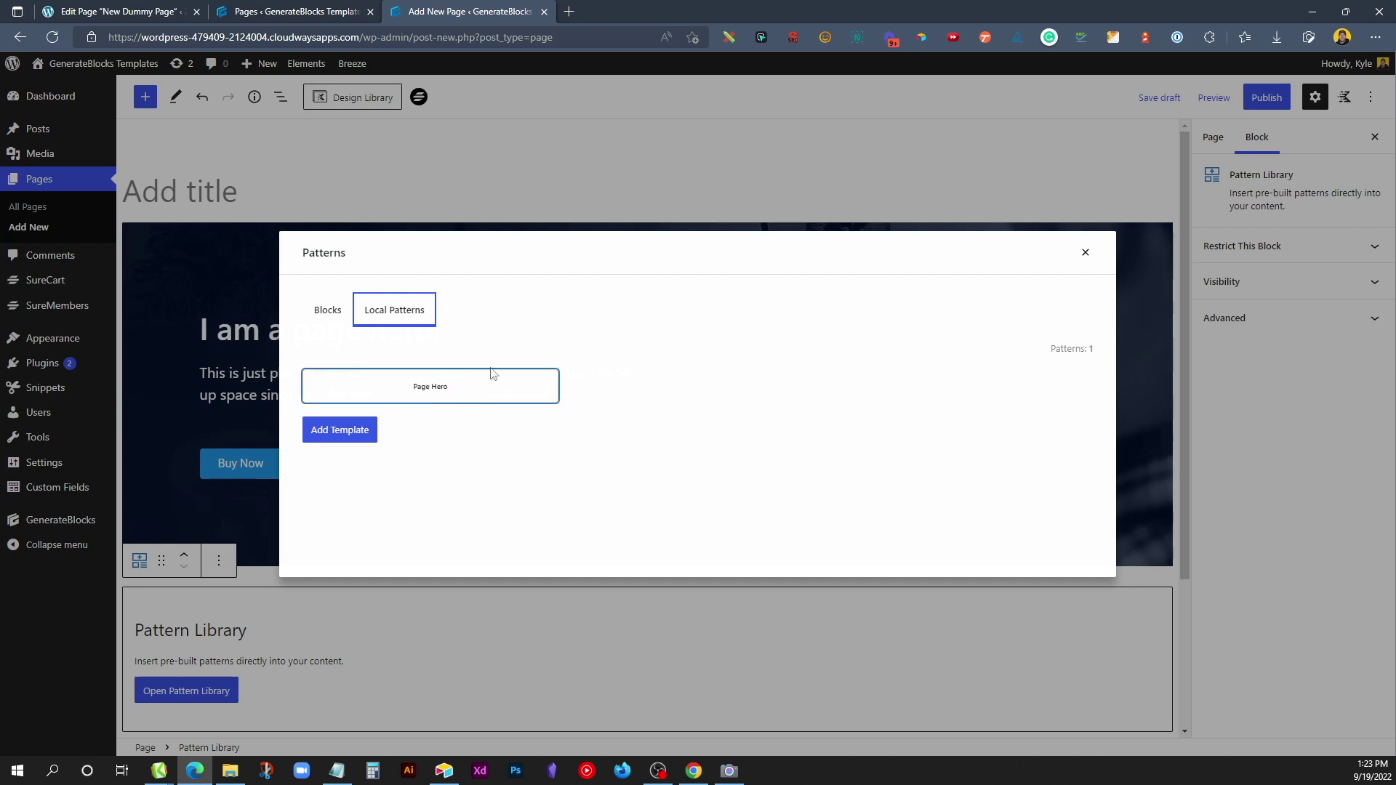
# Step: Close the pattern library and publish the new hero page
pyautogui.click(1263, 97)
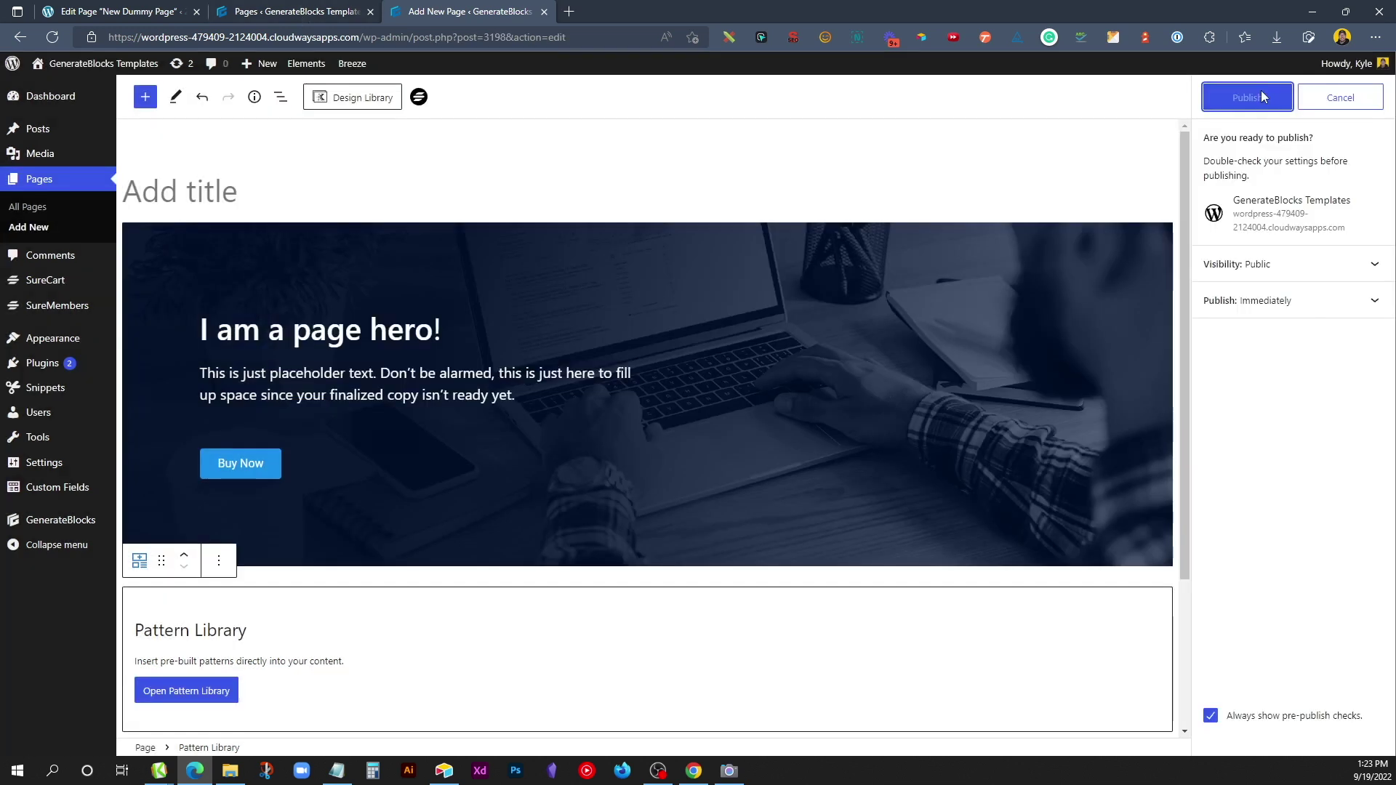
pyautogui.click(1263, 97)
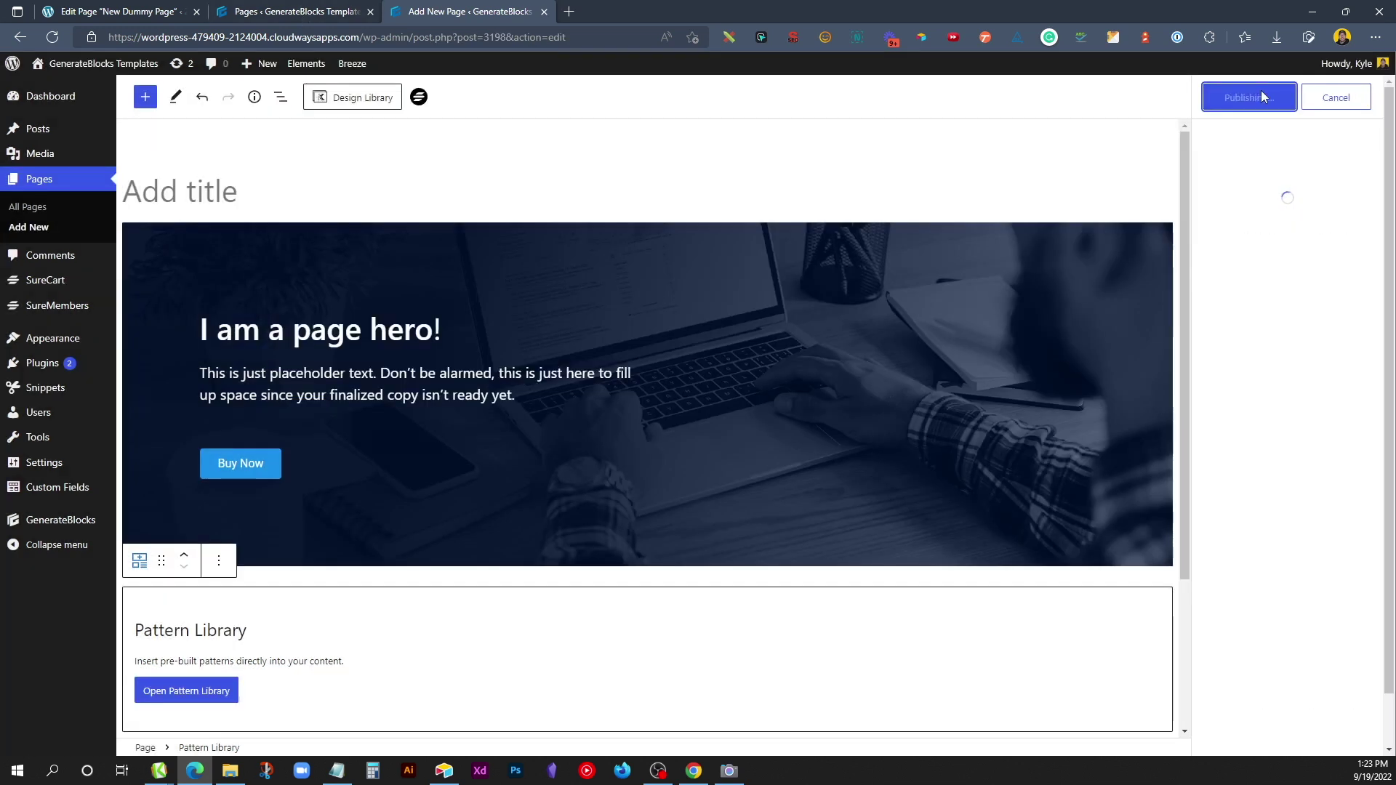
pyautogui.moveTo(80, 521)
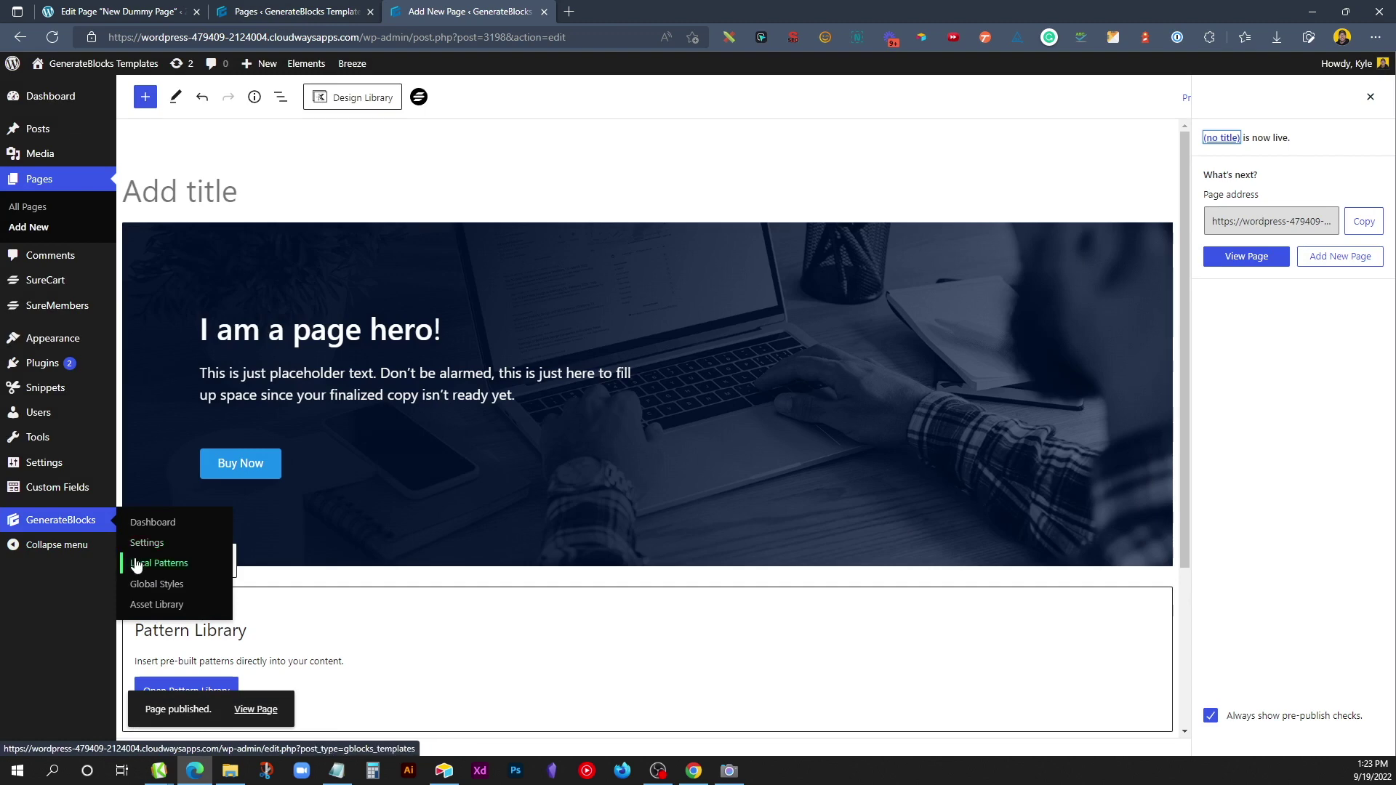
pyautogui.click(136, 564)
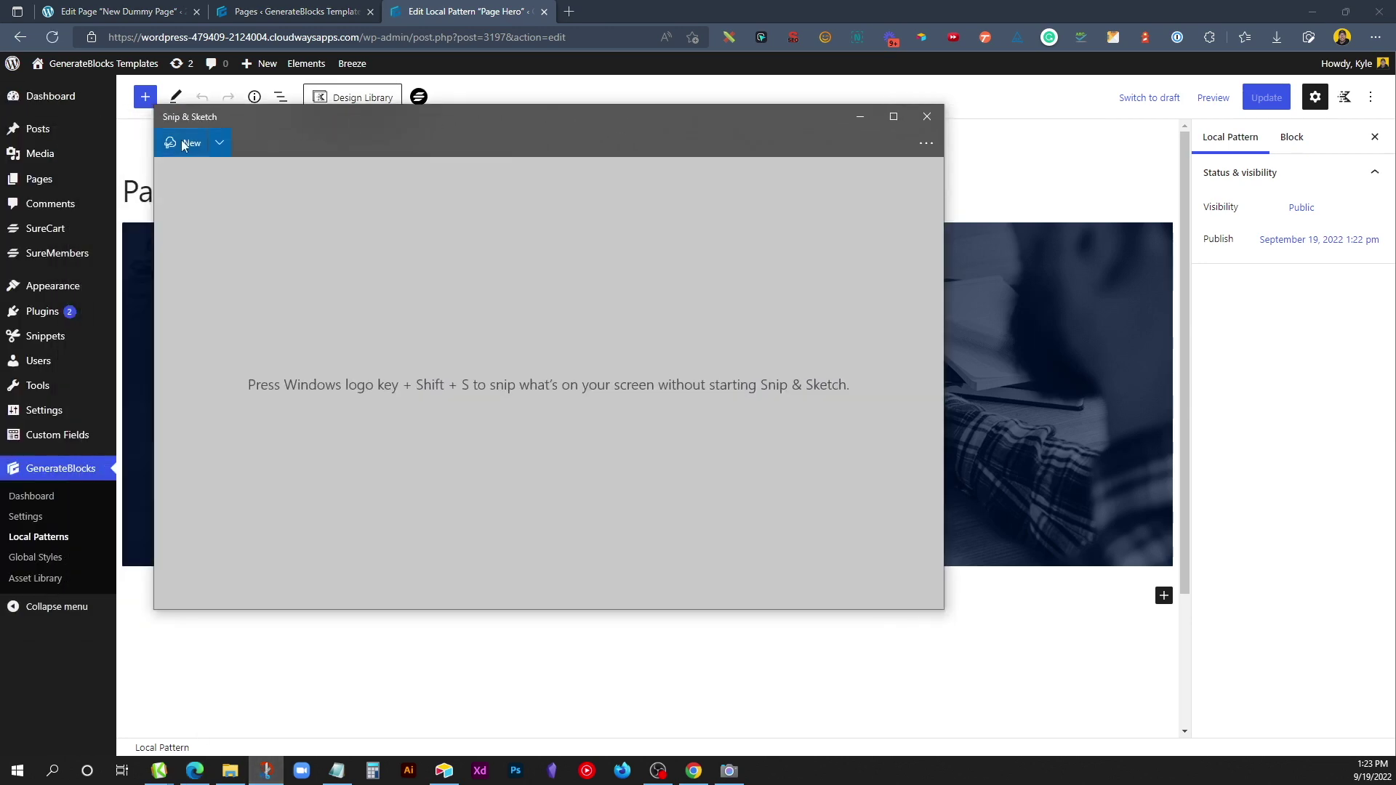
# Step: Snip the pattern's hero section and save the screenshot as 'page hero' in Downloads
pyautogui.click(184, 143)
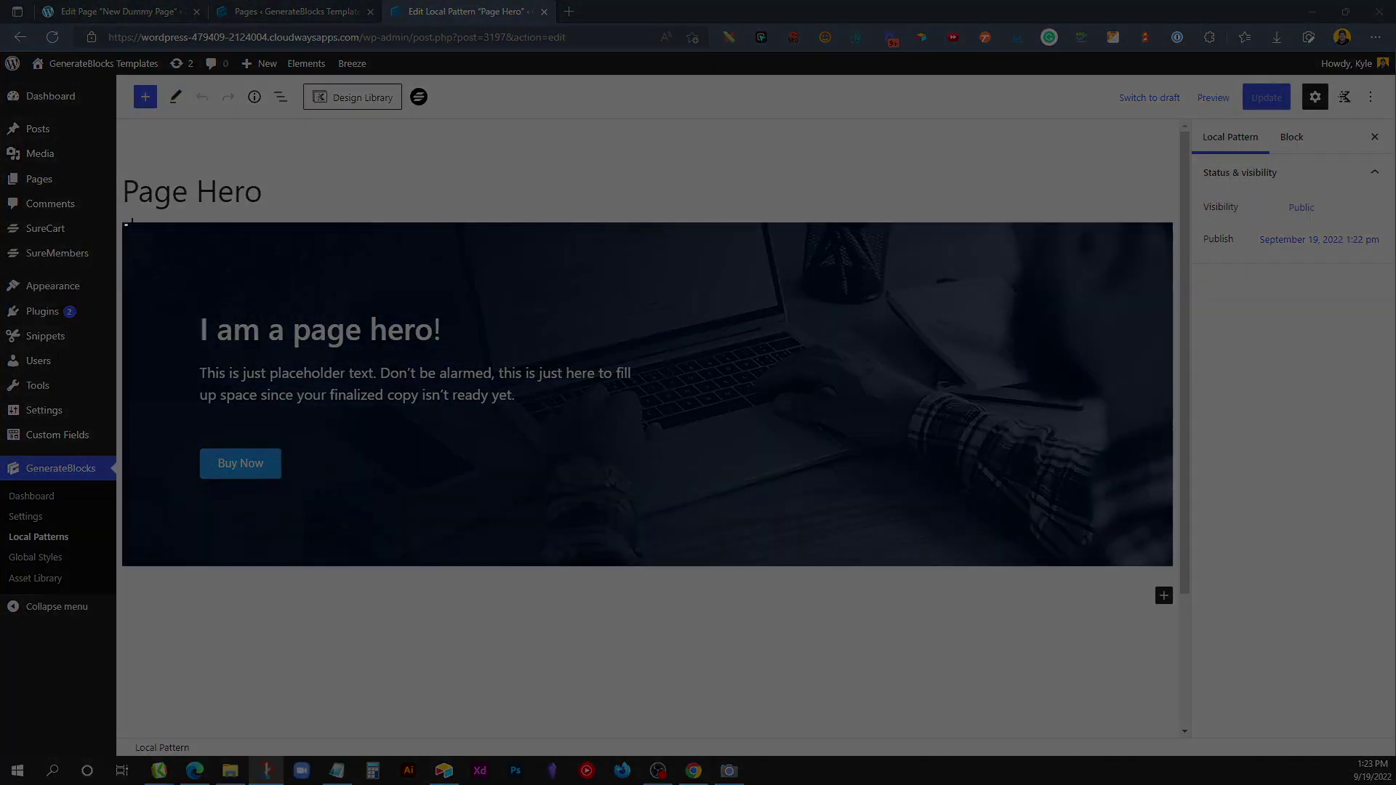
pyautogui.moveTo(127, 224)
pyautogui.mouseDown()
pyautogui.moveTo(1160, 589)
pyautogui.moveTo(1164, 561)
pyautogui.mouseUp()
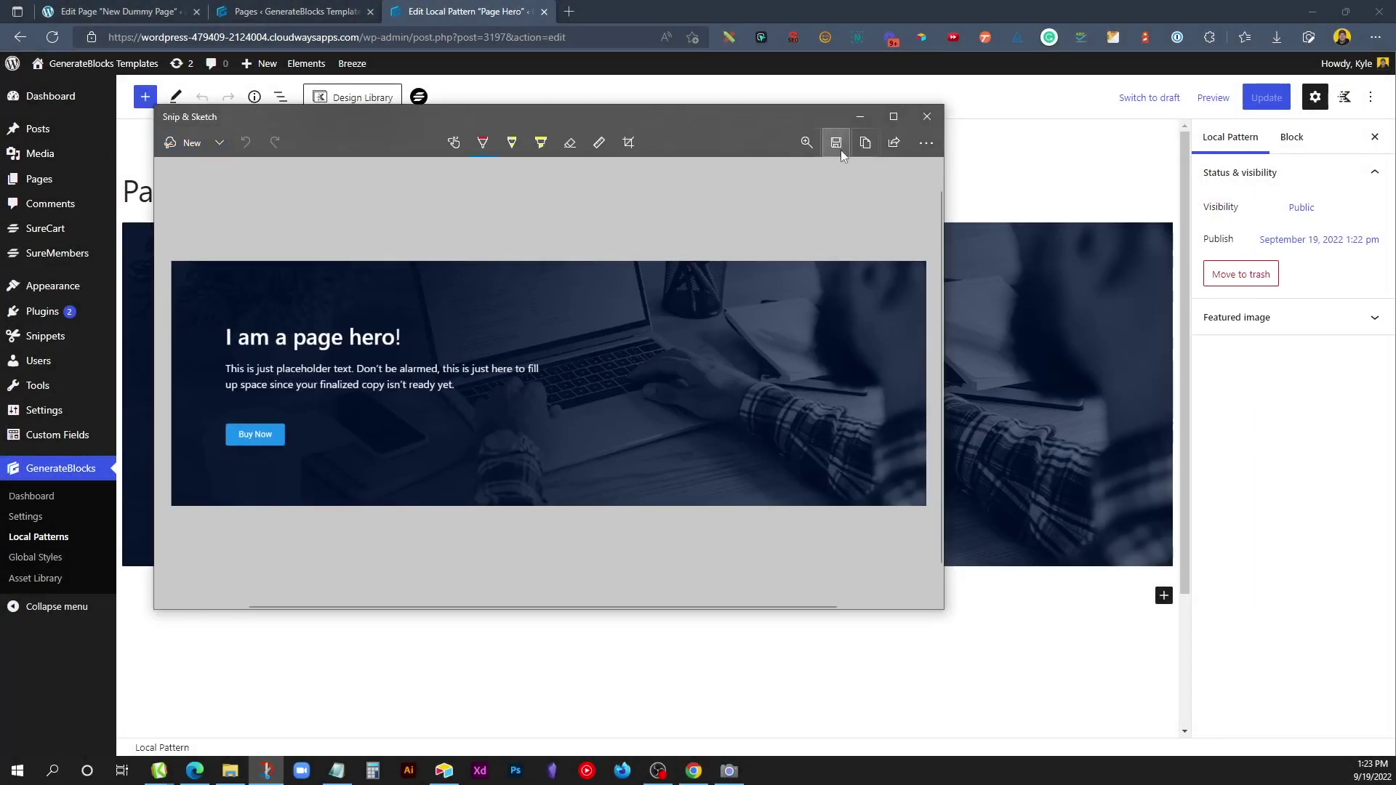
pyautogui.click(836, 143)
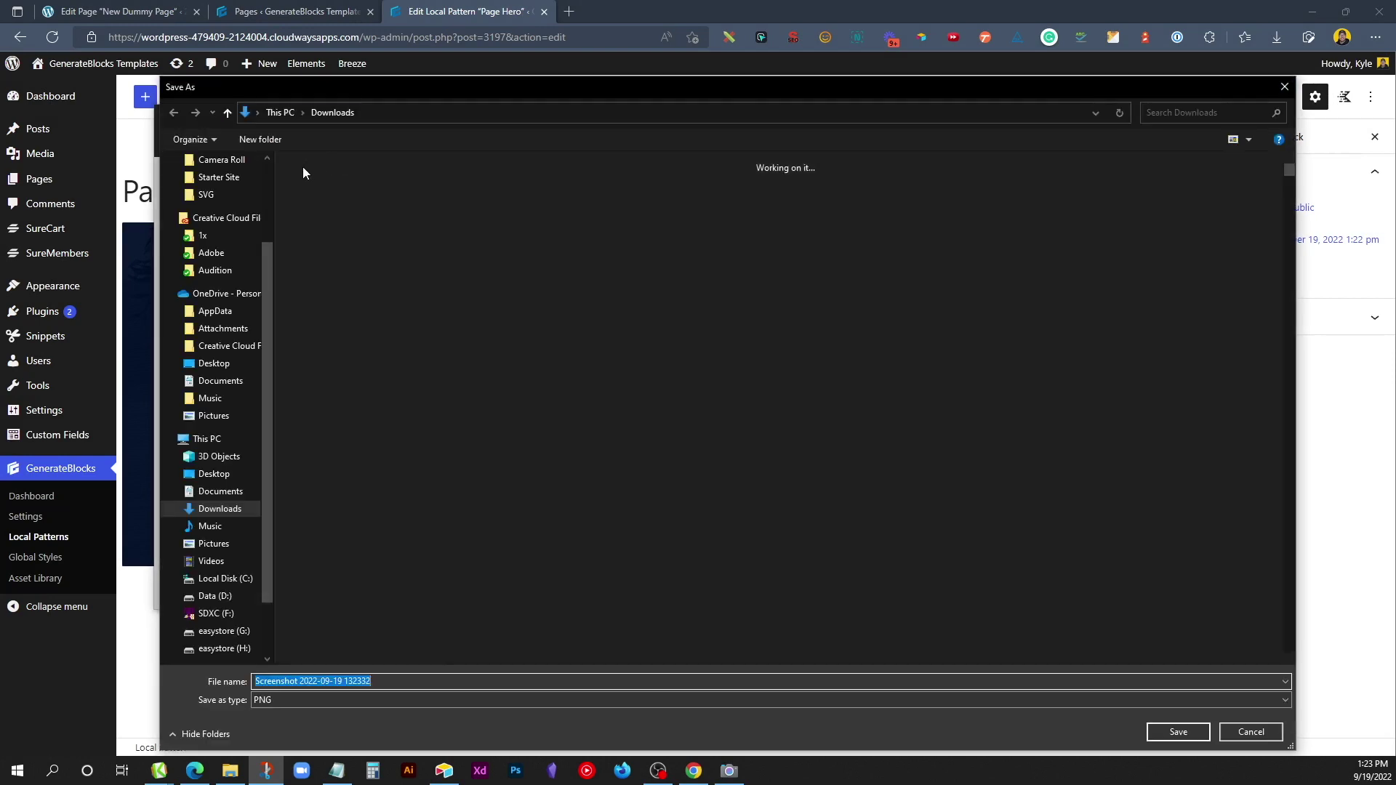
pyautogui.write('page hero')
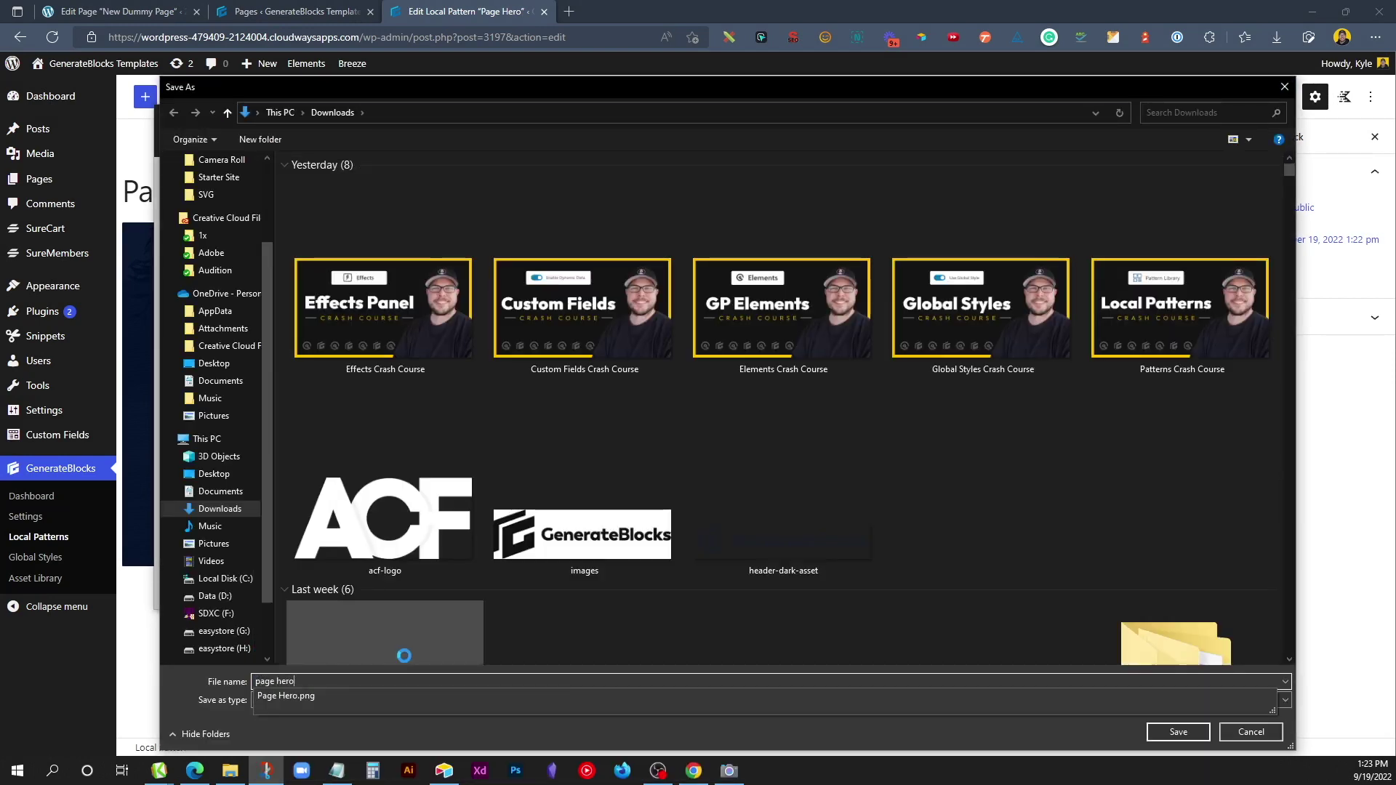
pyautogui.press('Return')
pyautogui.click(910, 125)
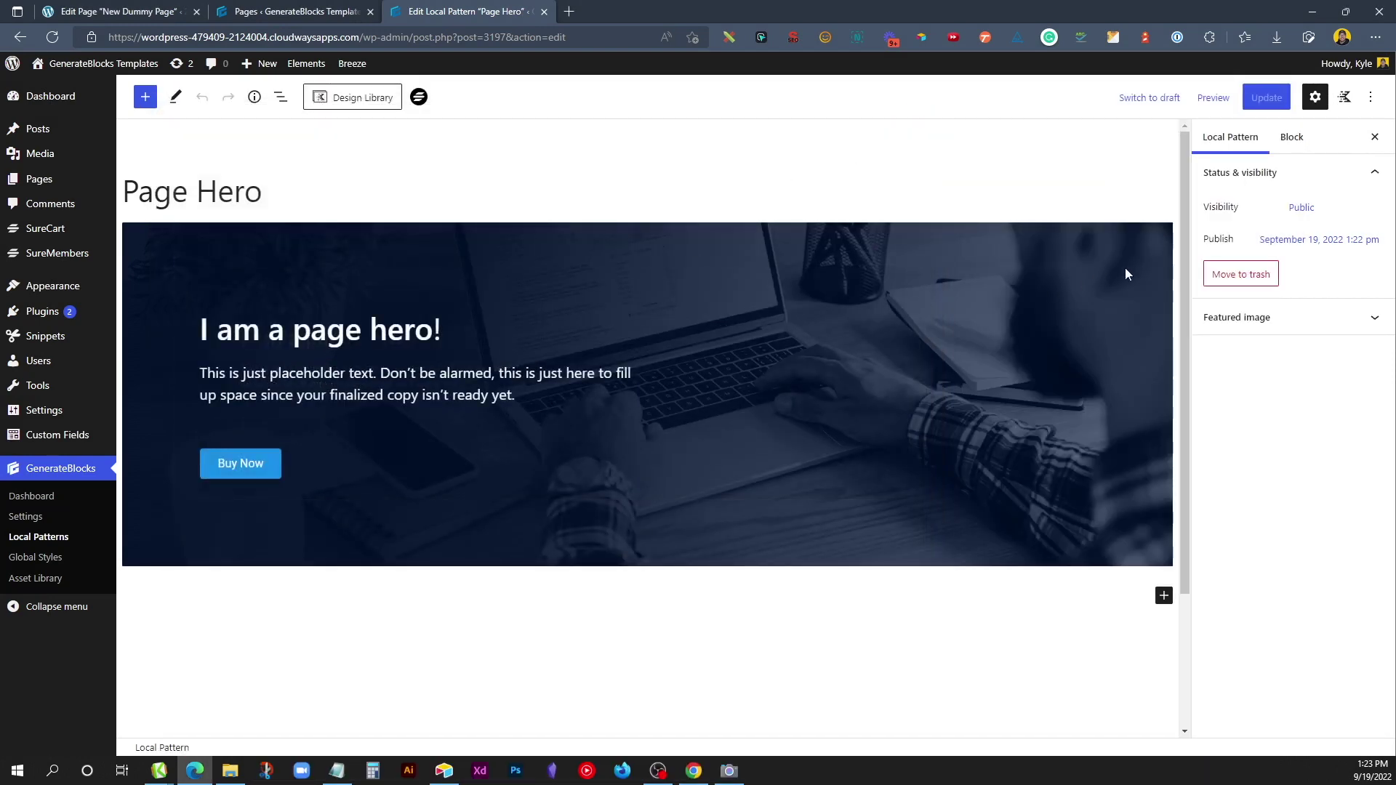
# Step: Upload the Page Hero screenshot as the pattern's featured image and update the pattern
pyautogui.click(1240, 140)
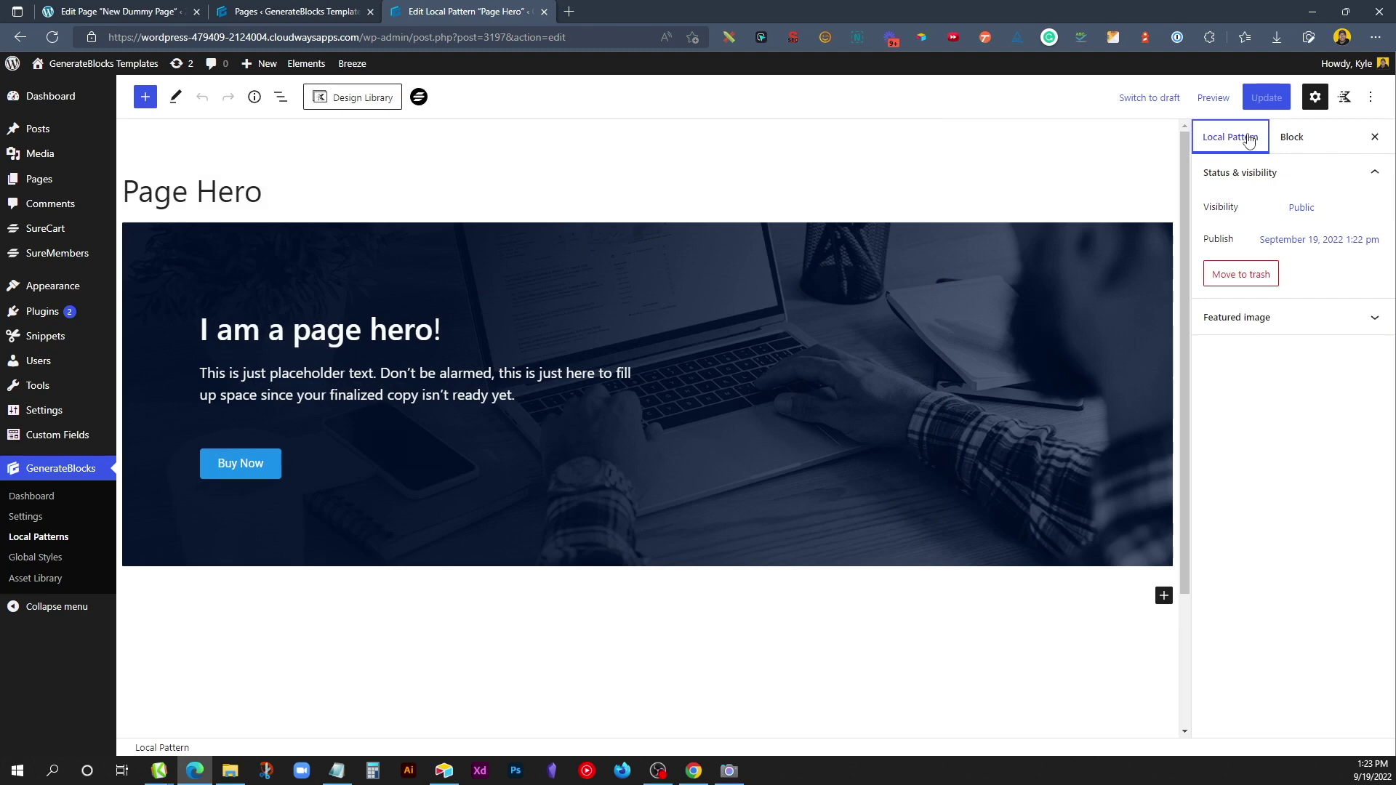
pyautogui.click(1234, 320)
pyautogui.click(1242, 379)
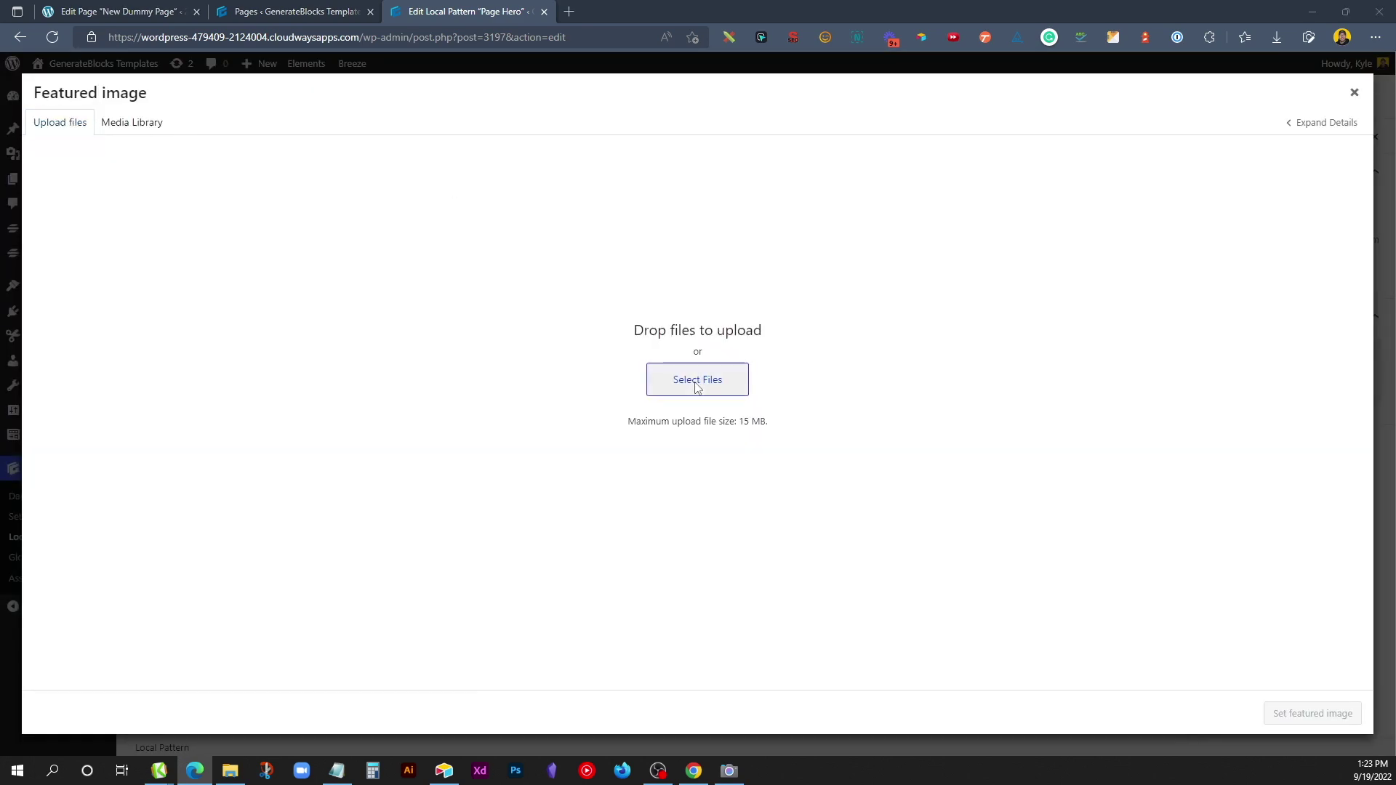
pyautogui.click(696, 383)
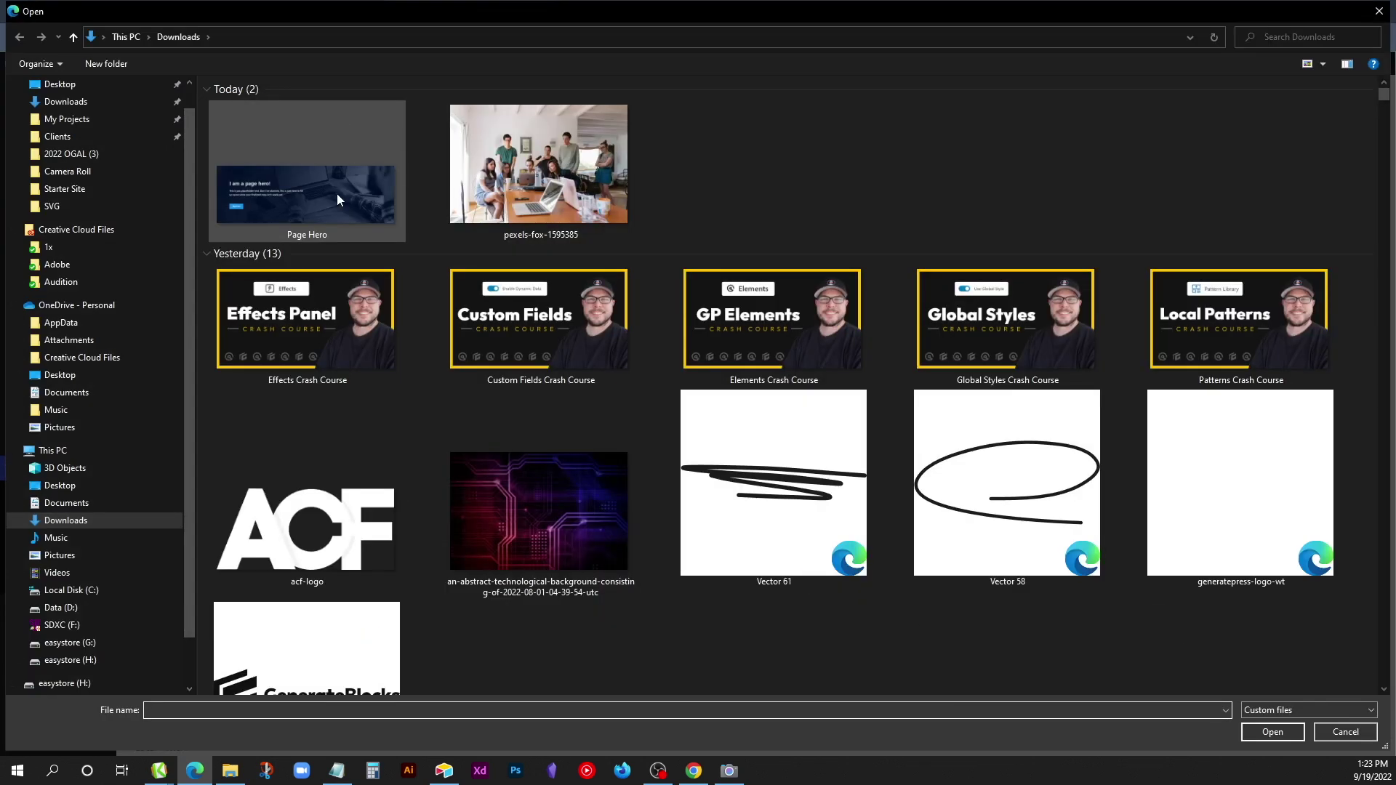
pyautogui.doubleClick(338, 193)
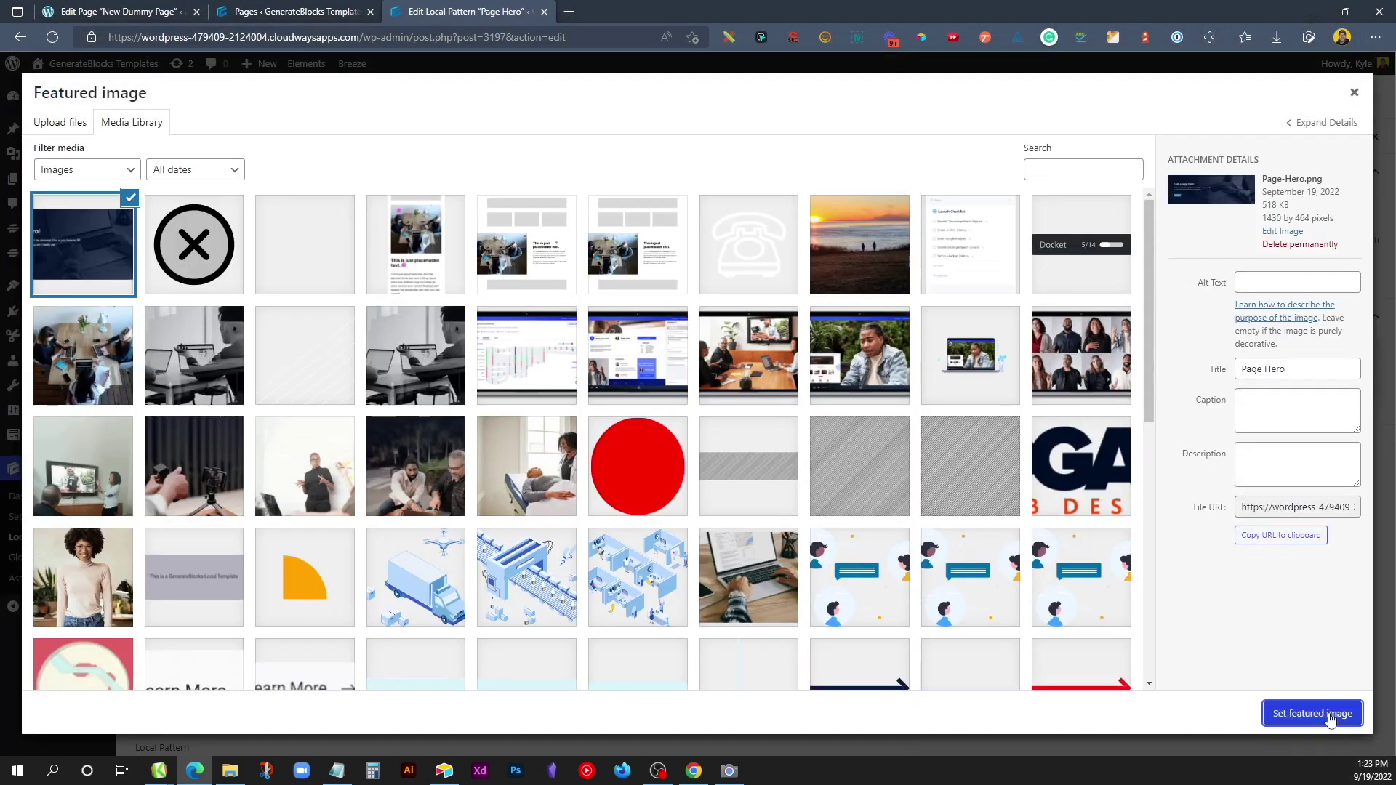
pyautogui.click(1313, 715)
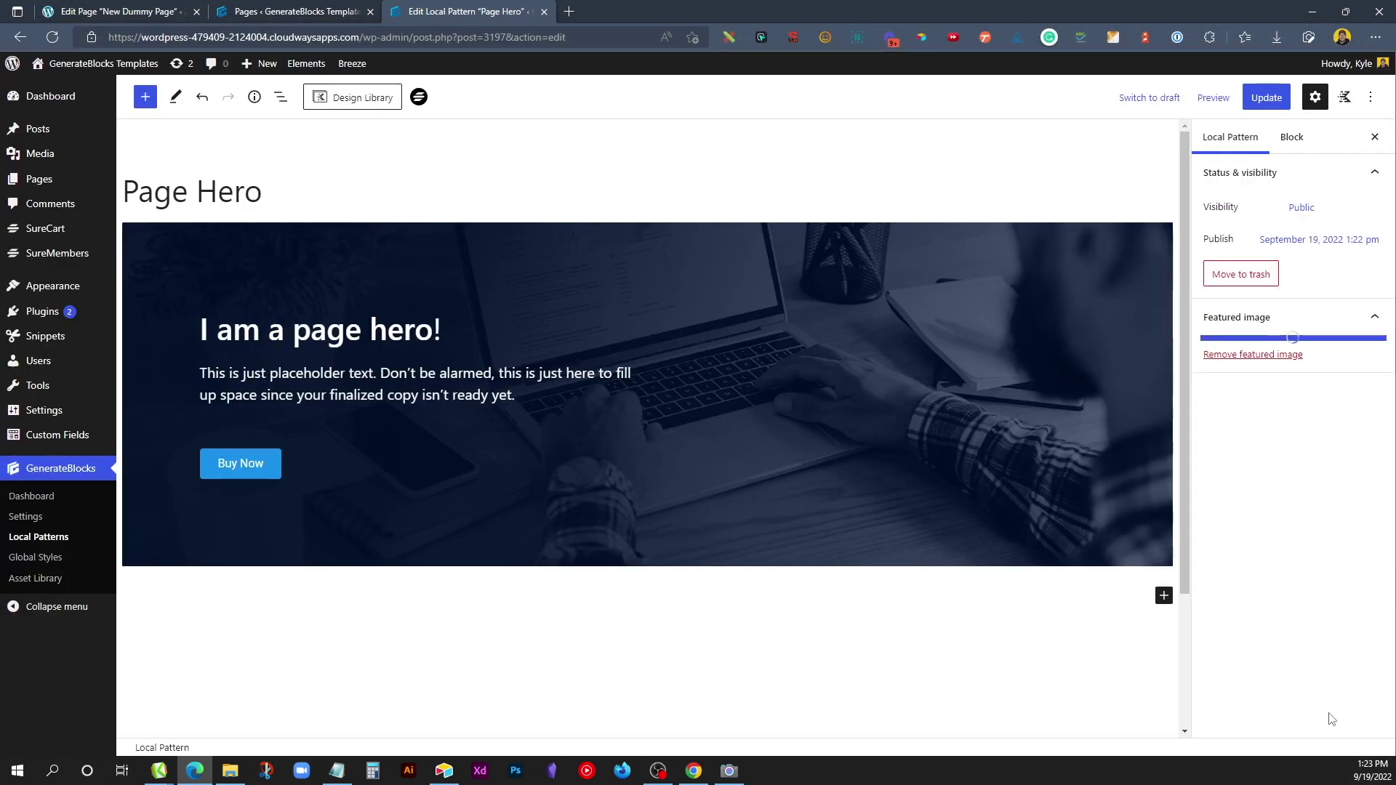
pyautogui.click(1258, 106)
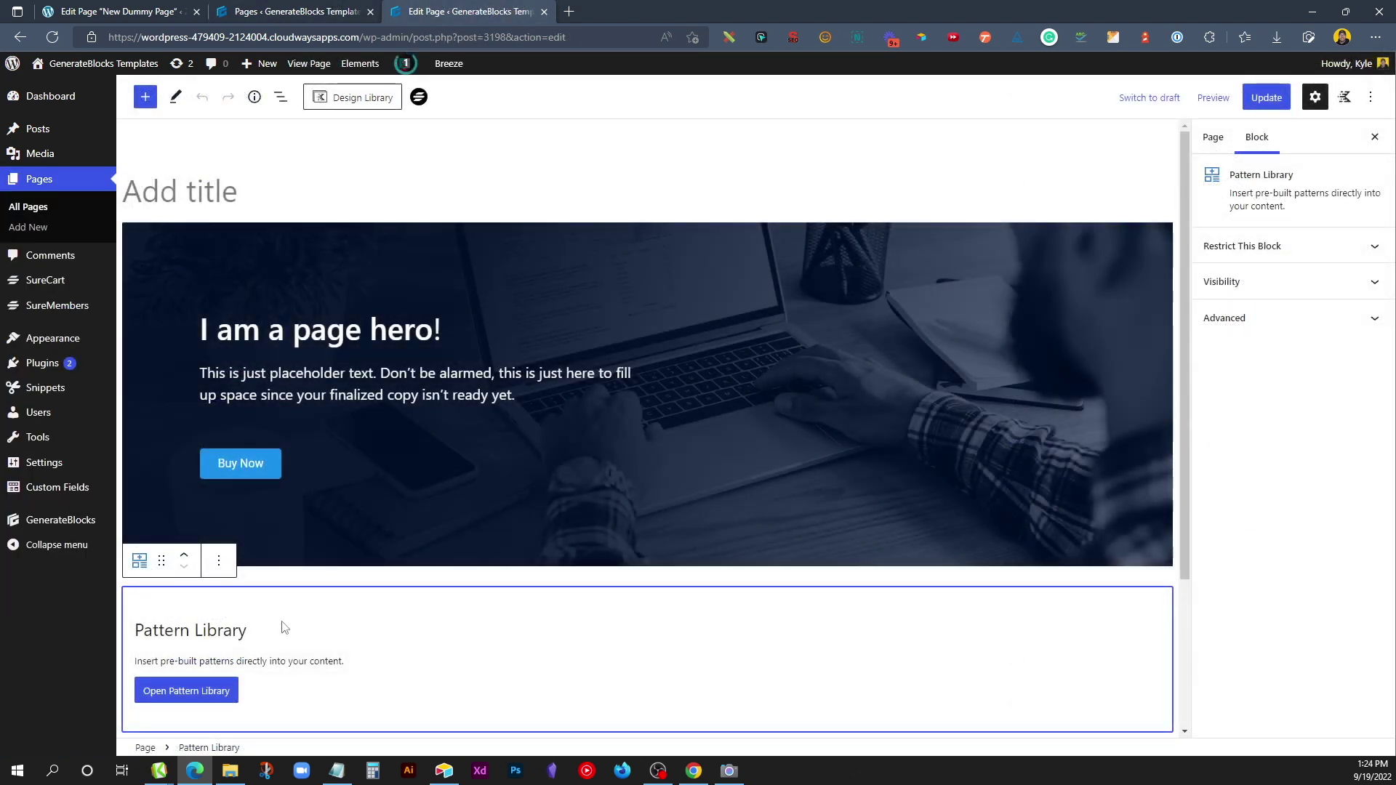
# Step: Insert the Page Hero card, now showing its screenshot thumbnail, from Local Patterns
pyautogui.click(189, 691)
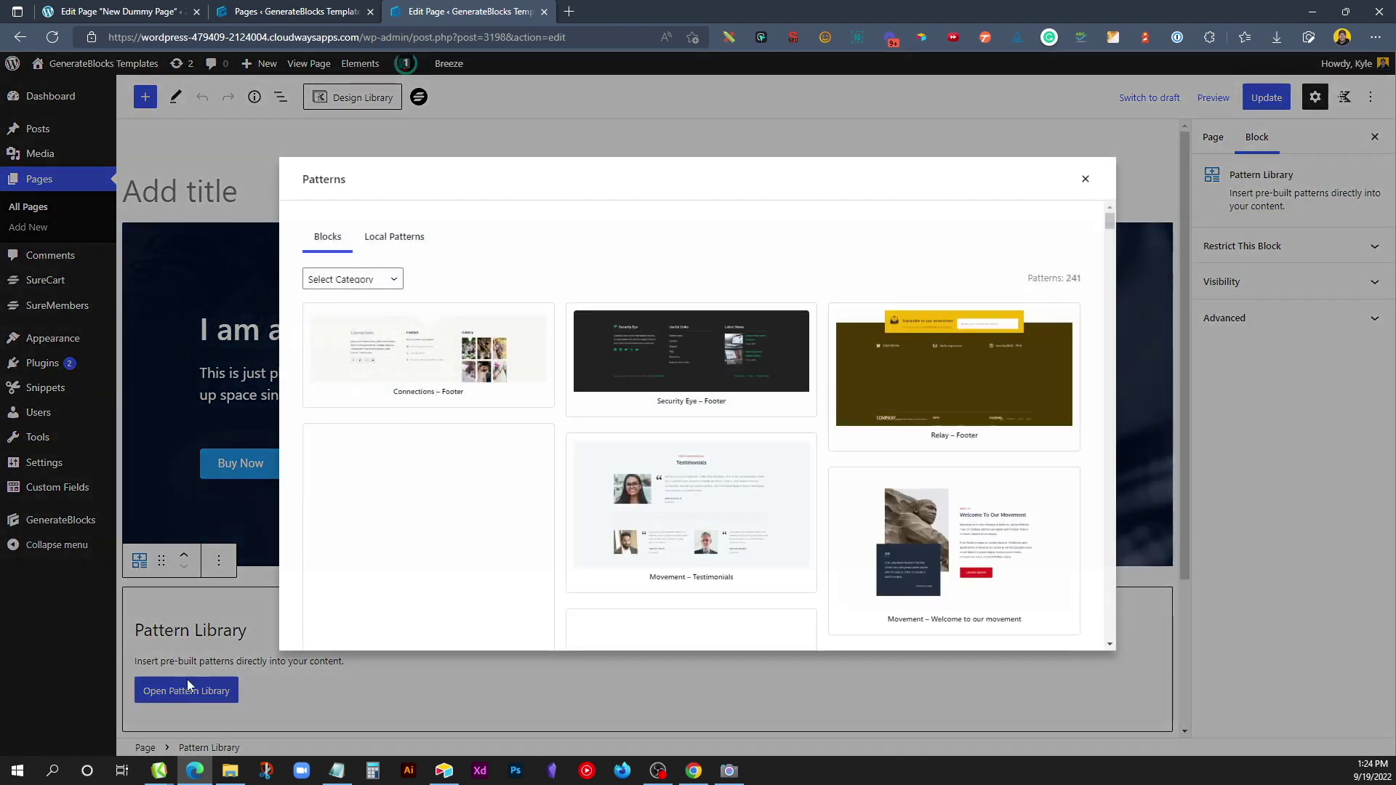
pyautogui.click(404, 239)
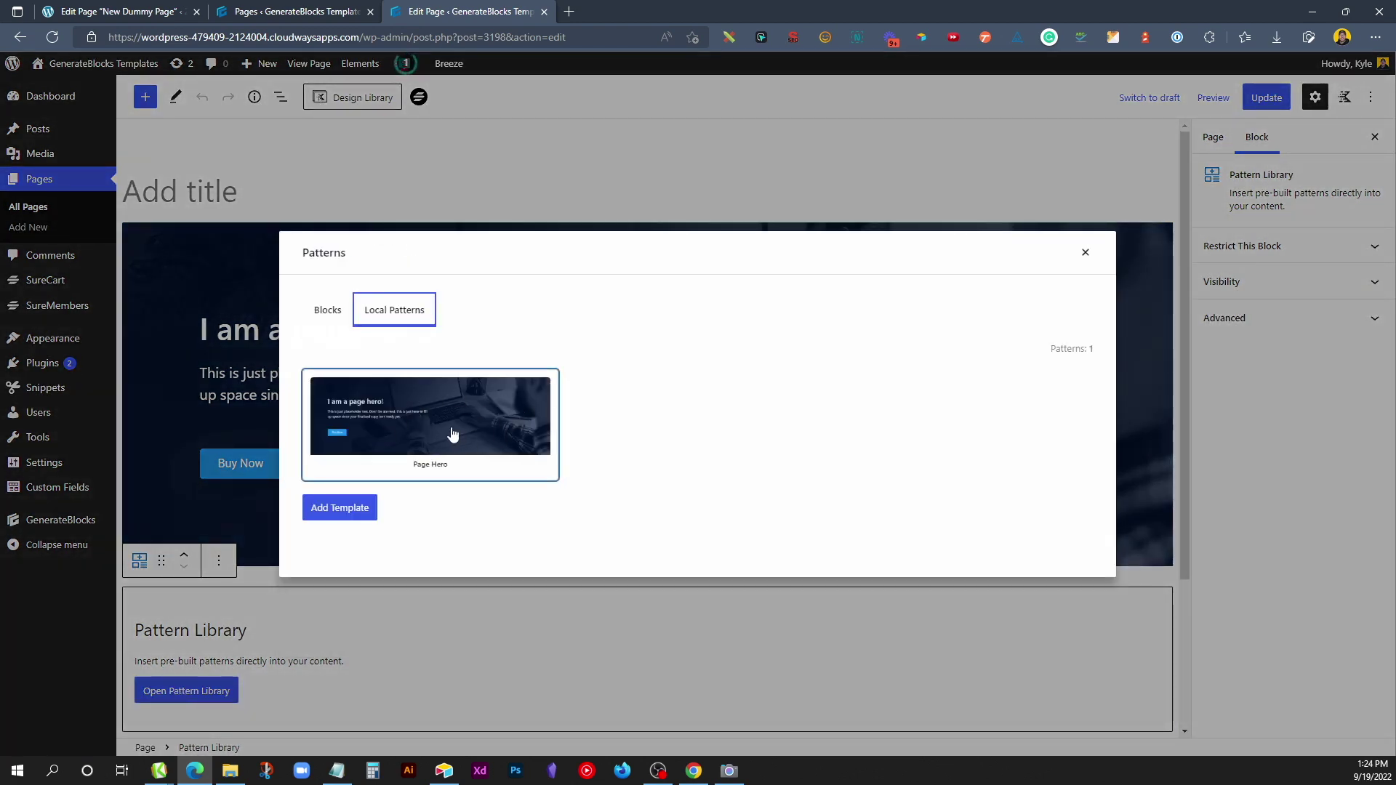
pyautogui.click(525, 426)
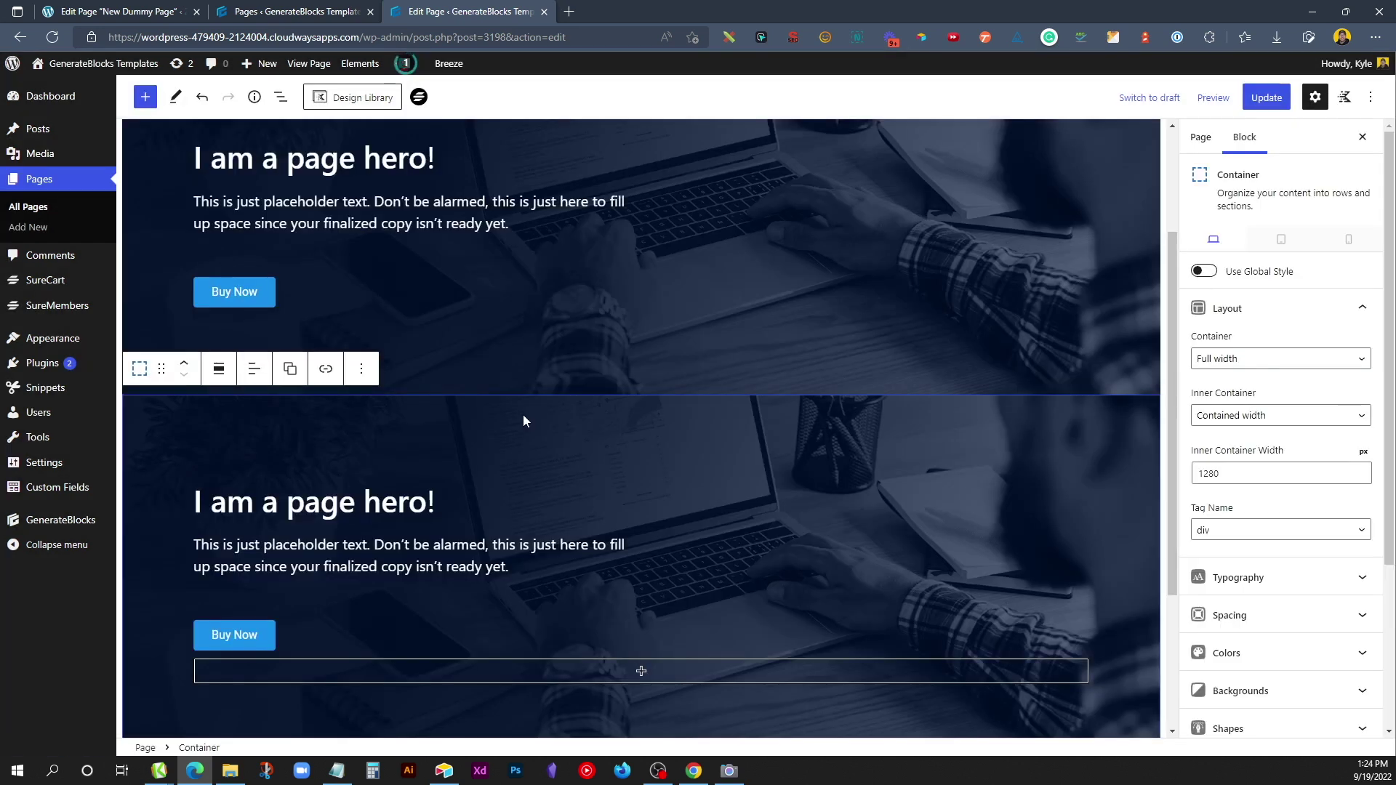